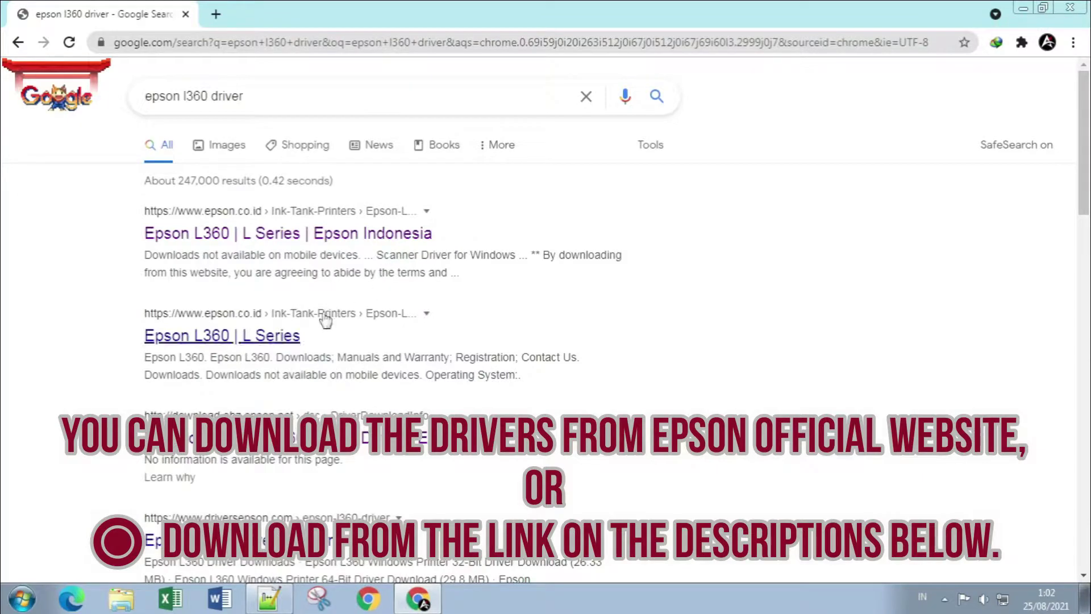
# - Open the Epson Indonesia L360 support page from the search results and expand its Drivers downloads for Windows 7 64-bit
pyautogui.click(305, 234)
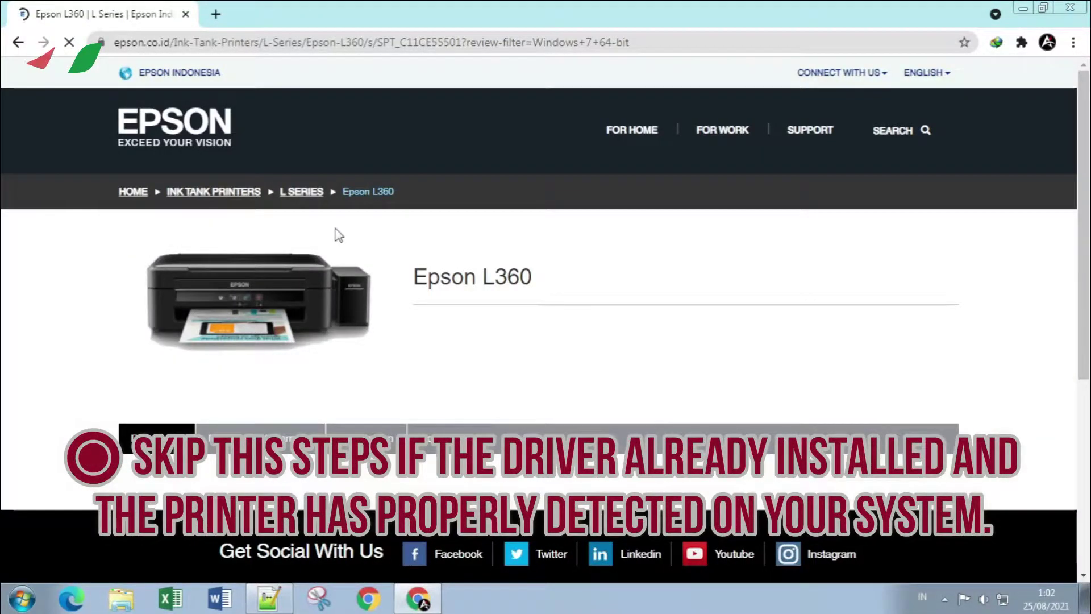
pyautogui.scroll(-5, 330, 233)
pyautogui.scroll(3, 323, 243)
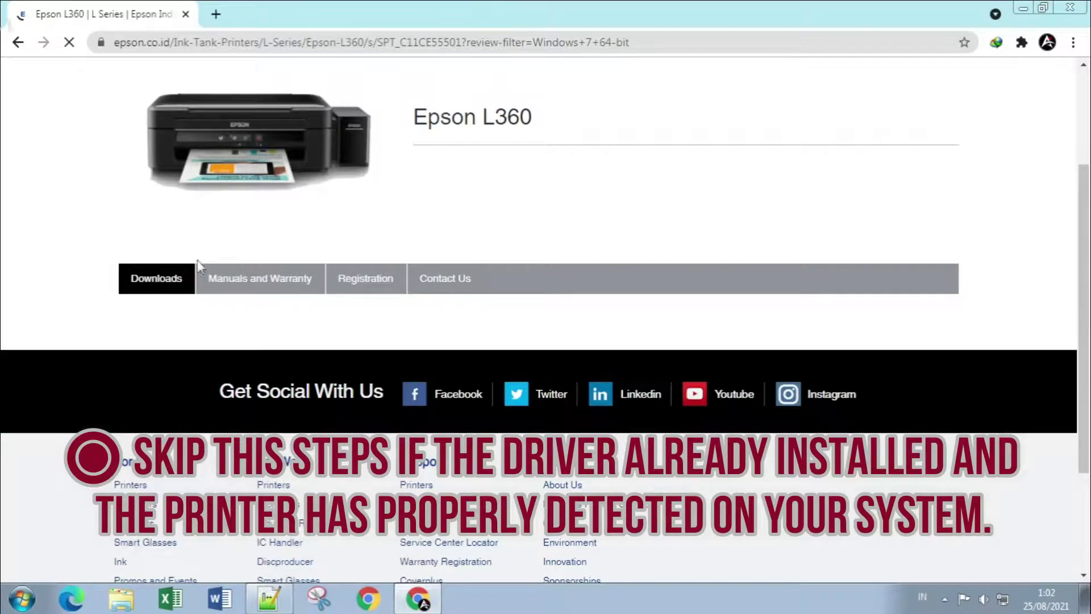
pyautogui.scroll(-3, 341, 278)
pyautogui.scroll(4, 264, 289)
pyautogui.scroll(-3, 170, 301)
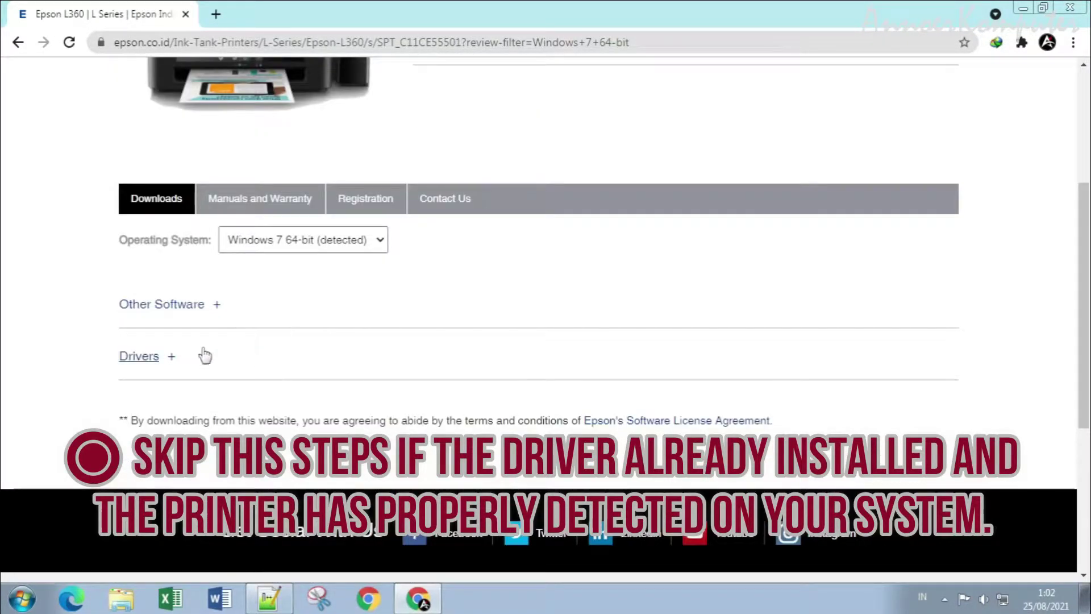
pyautogui.click(162, 365)
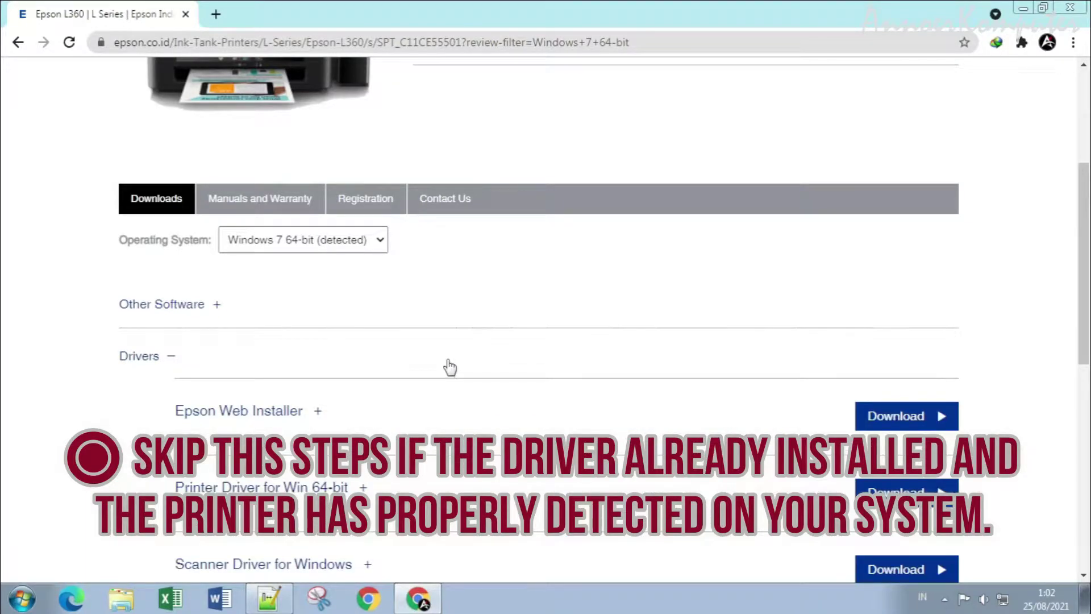
pyautogui.scroll(-3, 447, 367)
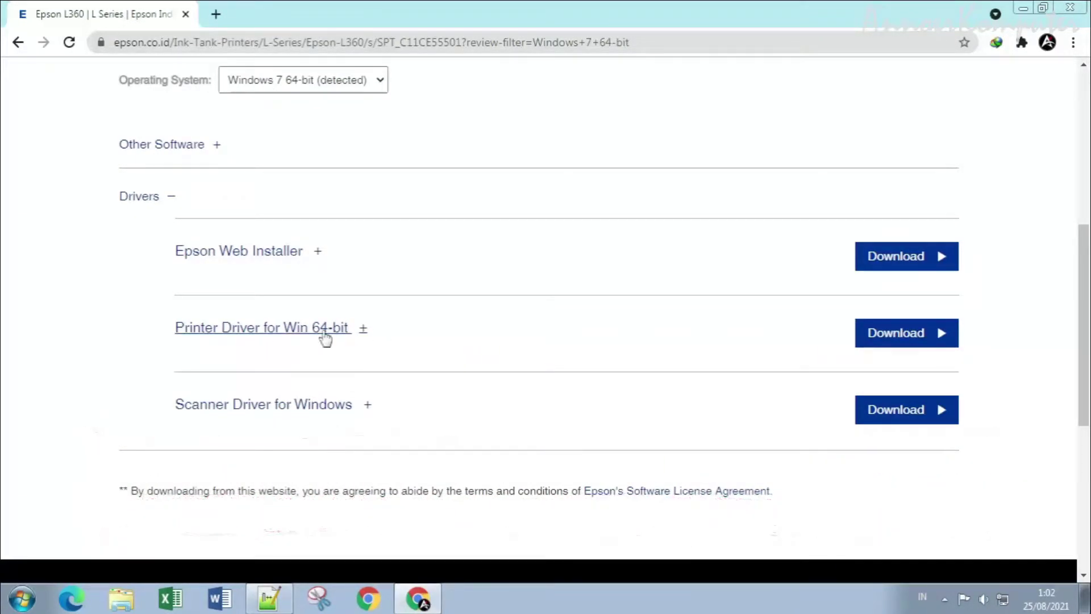
# - Download the Printer Driver for Win 64-bit, accepting Epson's license agreement, and close the browser once the transfer is running
pyautogui.click(897, 341)
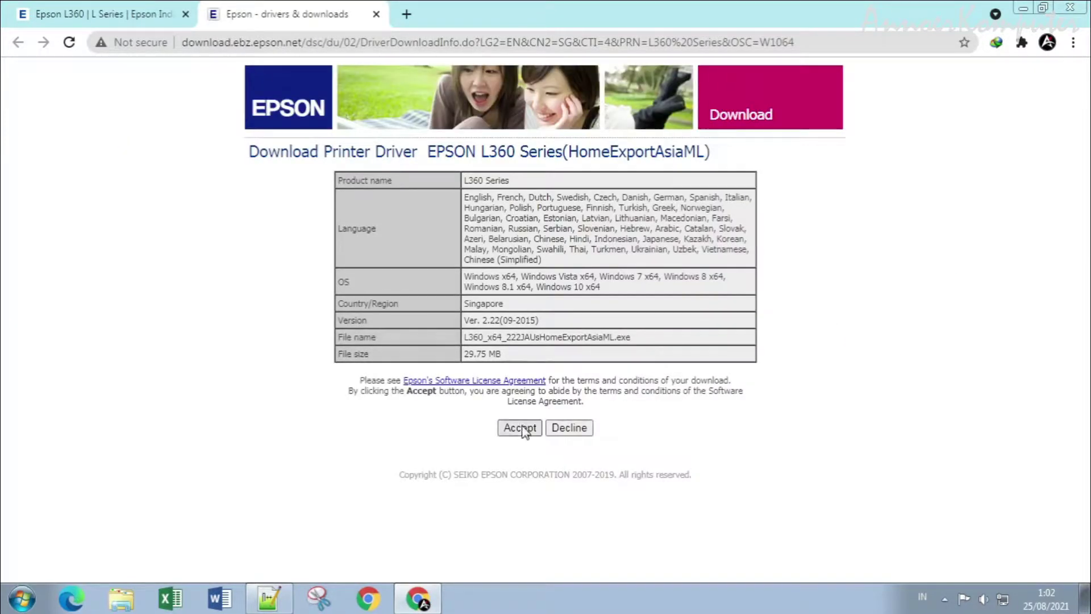
pyautogui.click(516, 432)
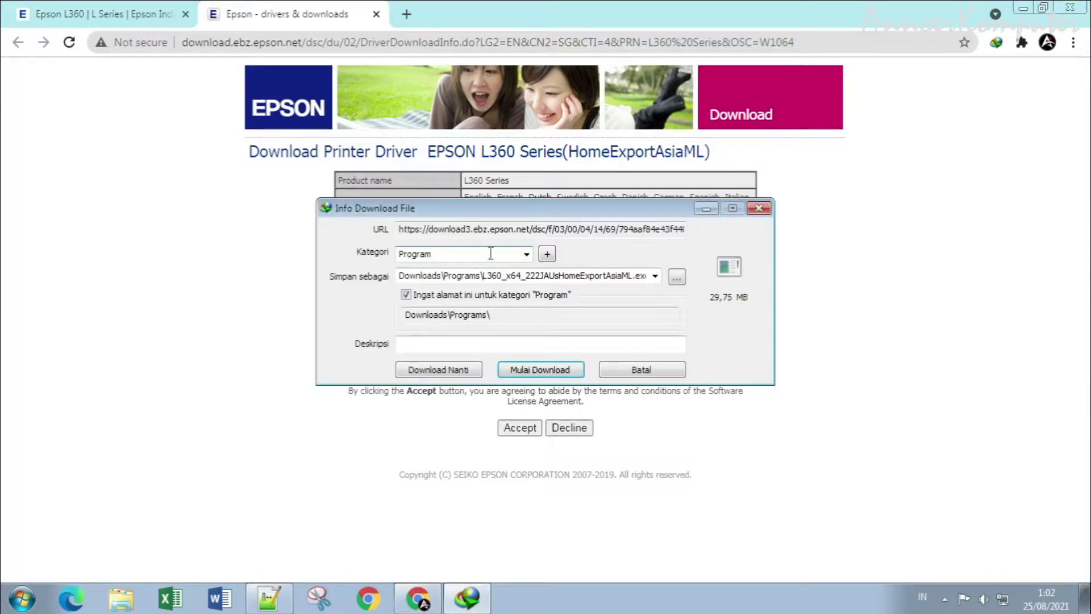
pyautogui.click(546, 372)
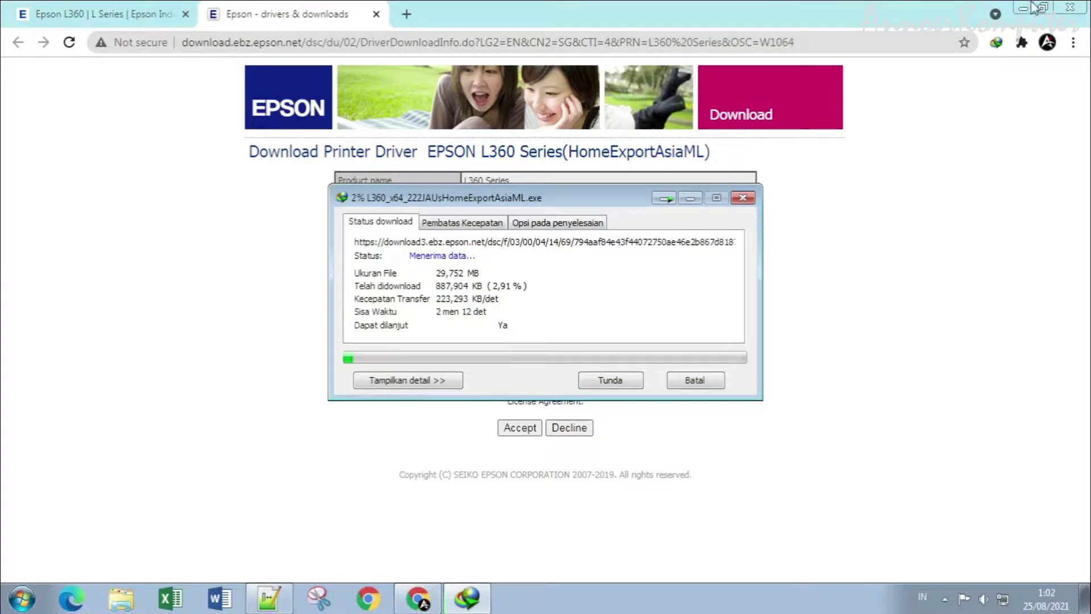
pyautogui.click(1079, 6)
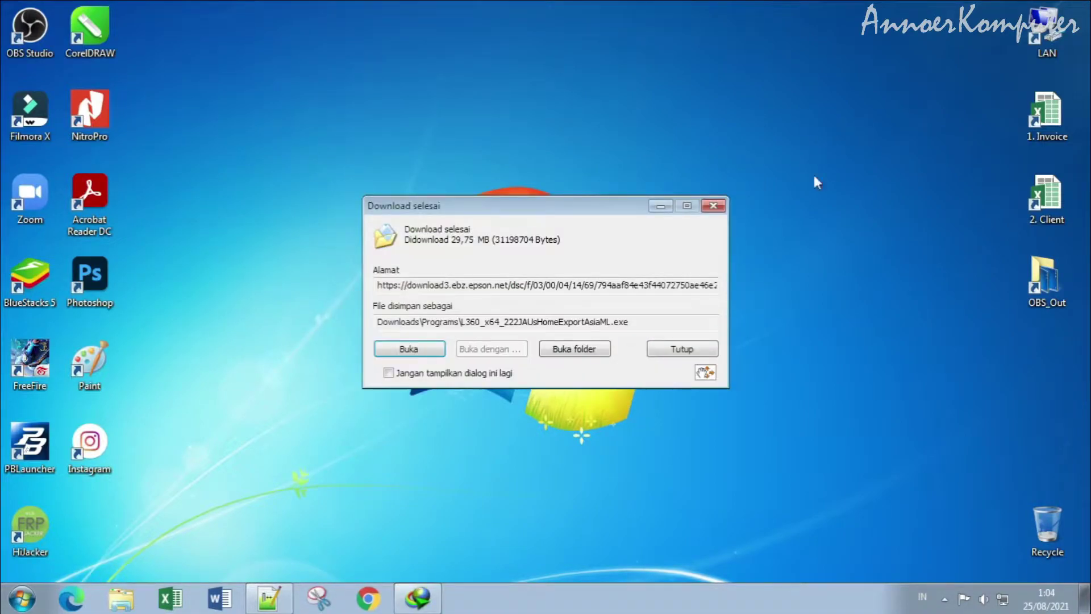
# - Show the downloaded L360_x64_222JAUsHomeExportAsiaML file in its folder, run it as administrator, and close the folder
pyautogui.click(594, 349)
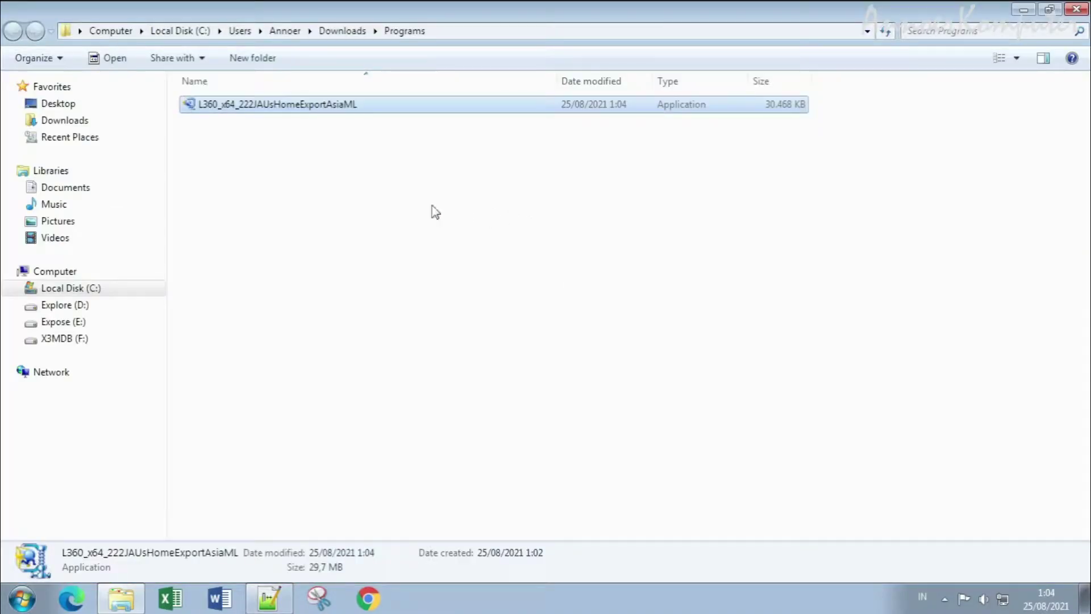
pyautogui.rightClick(315, 111)
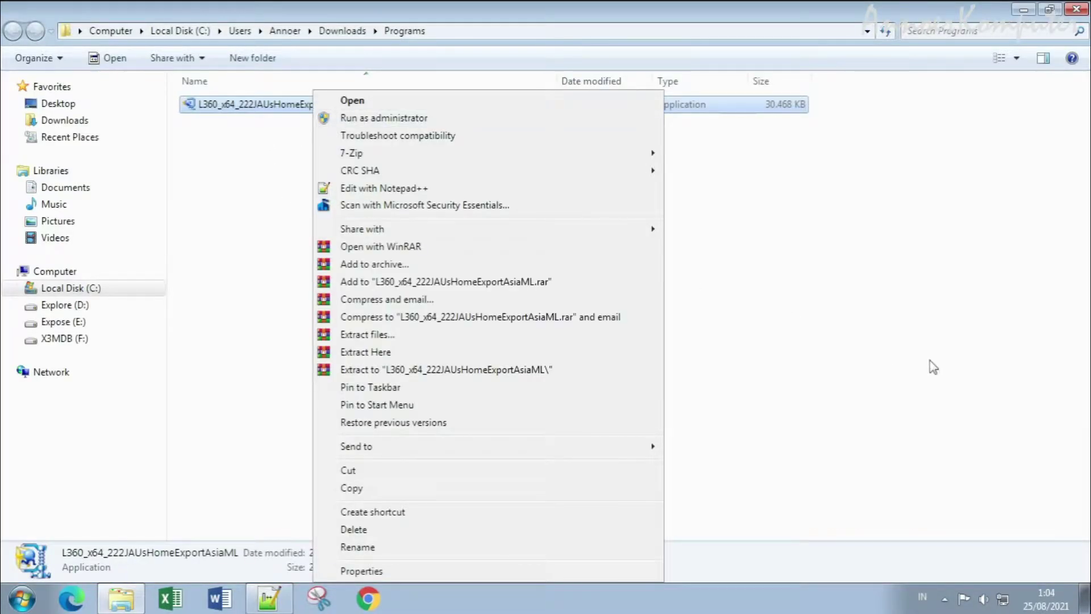
pyautogui.click(930, 367)
pyautogui.click(944, 602)
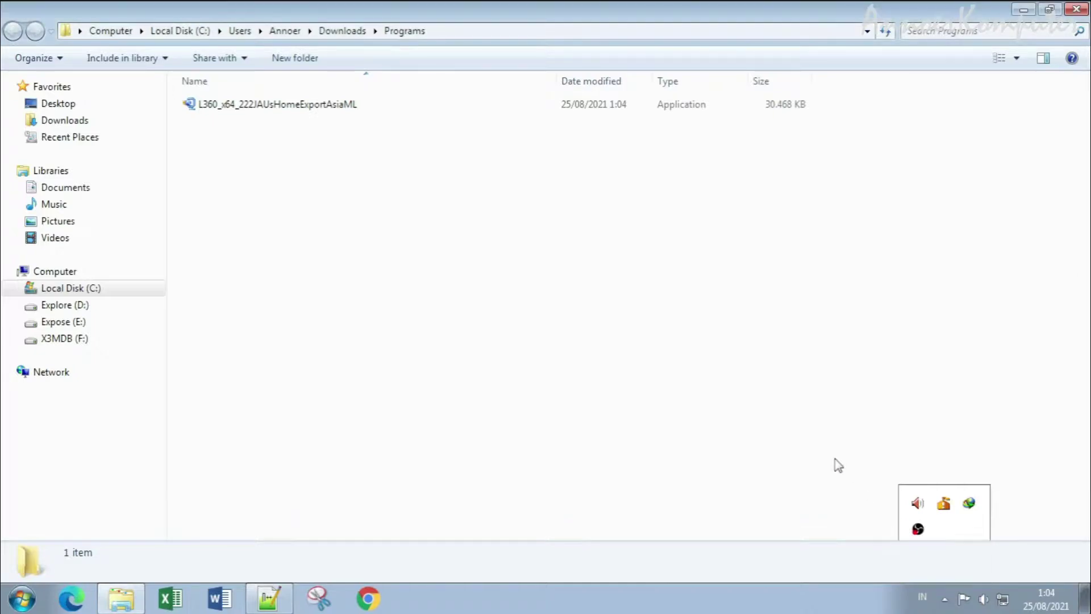
pyautogui.rightClick(298, 111)
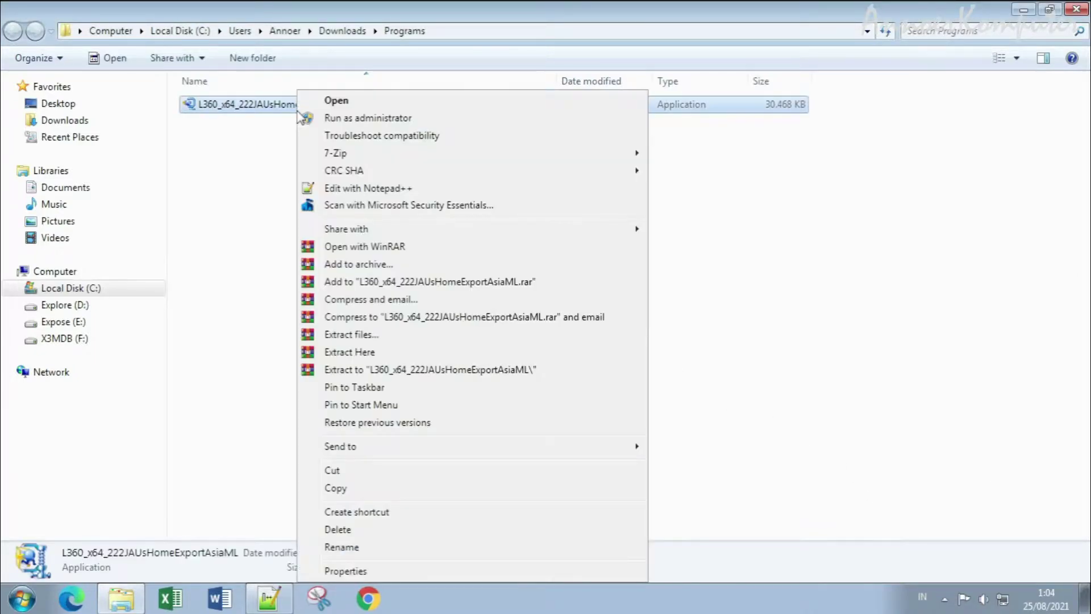
pyautogui.click(346, 117)
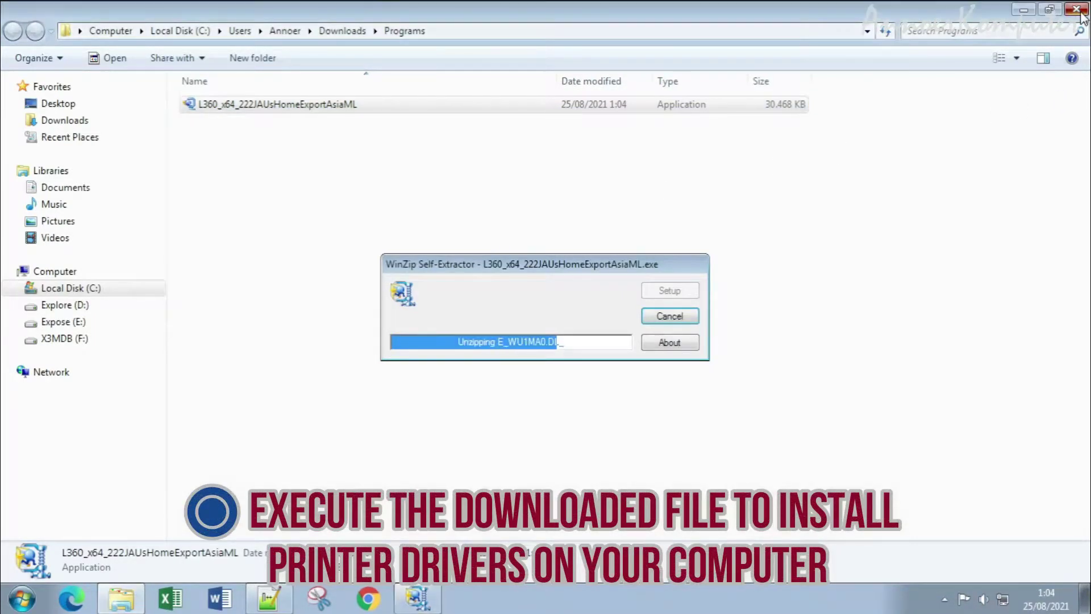
pyautogui.click(1075, 9)
# - Confirm EPSON L360 Series as the model to install and the default printer in the printer utility setup
pyautogui.rightClick(724, 171)
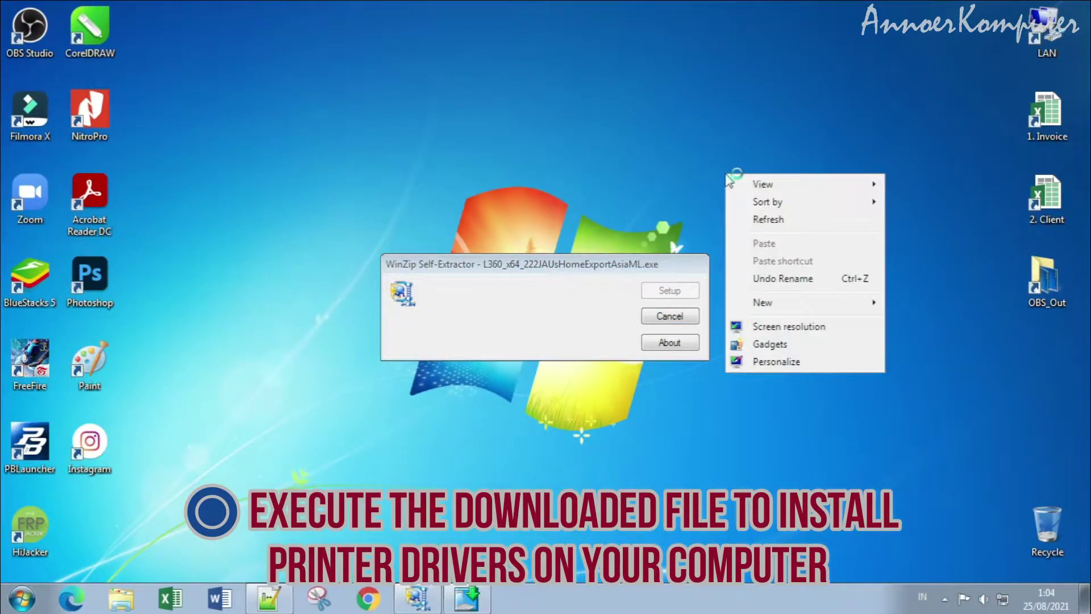
pyautogui.click(743, 217)
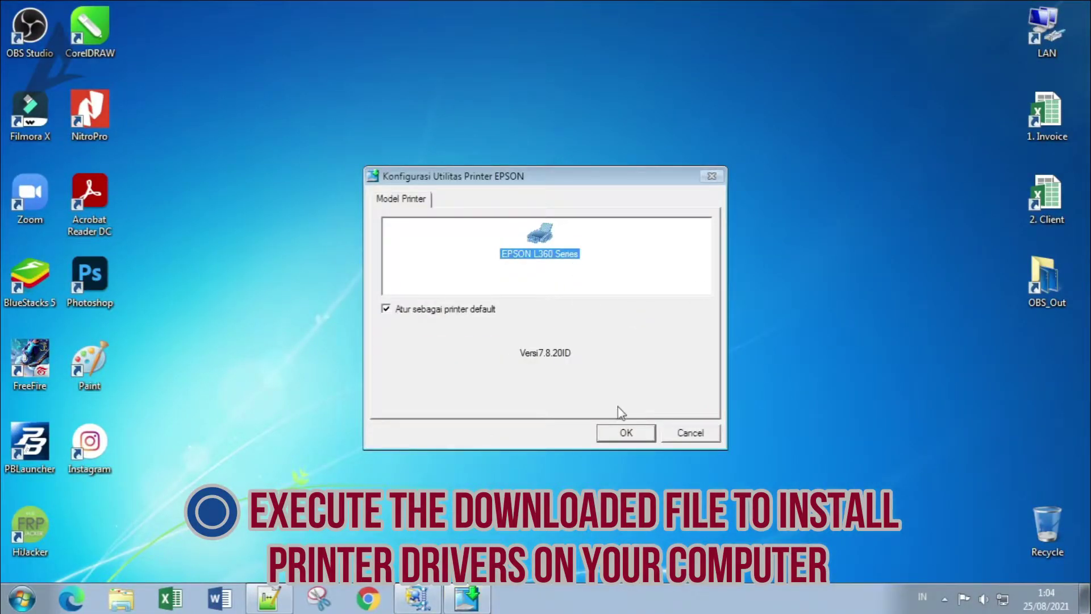
pyautogui.click(623, 433)
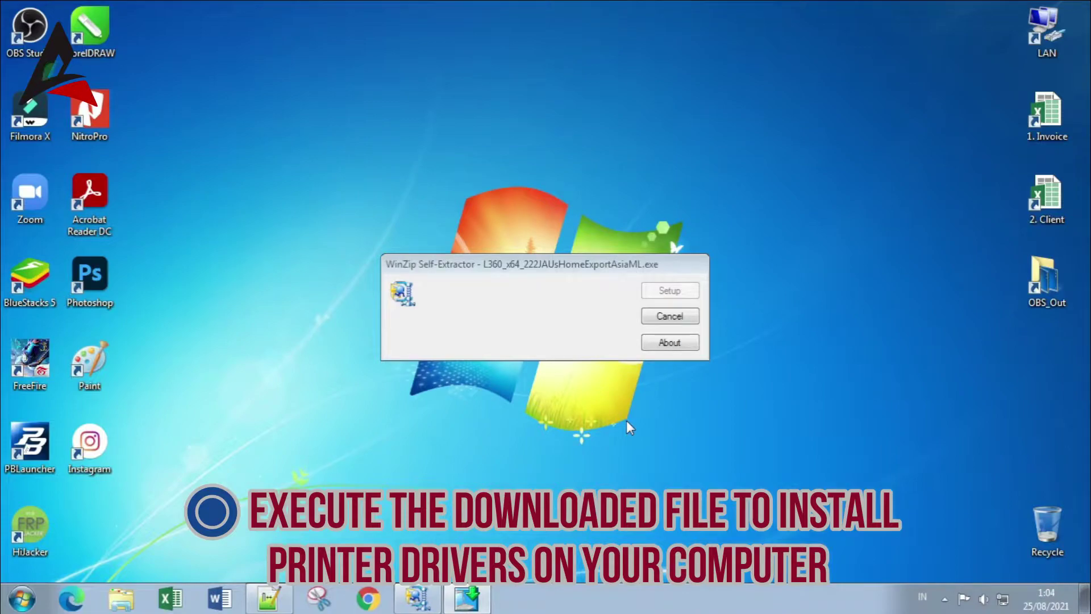
pyautogui.rightClick(263, 352)
pyautogui.click(312, 398)
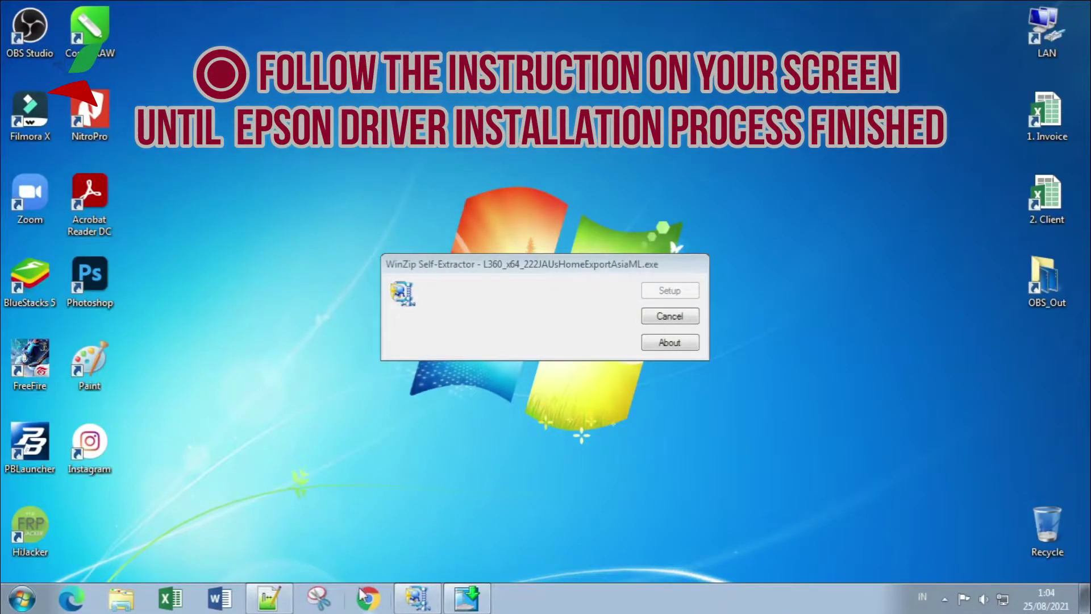
# - Agree to the Indonesian-language Epson software license agreement and start the driver installation
pyautogui.click(616, 363)
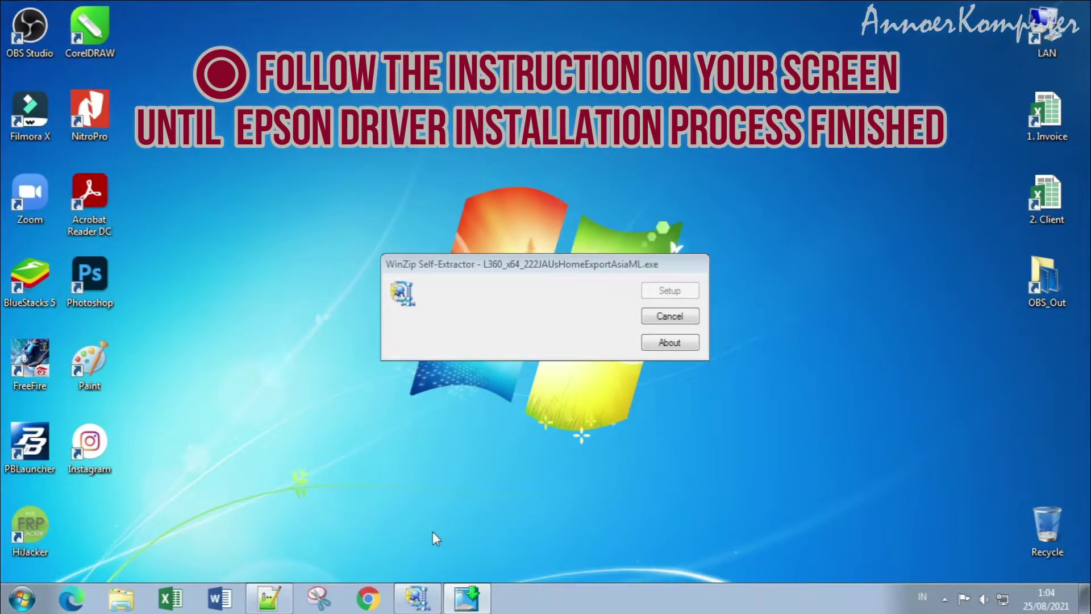
pyautogui.click(375, 393)
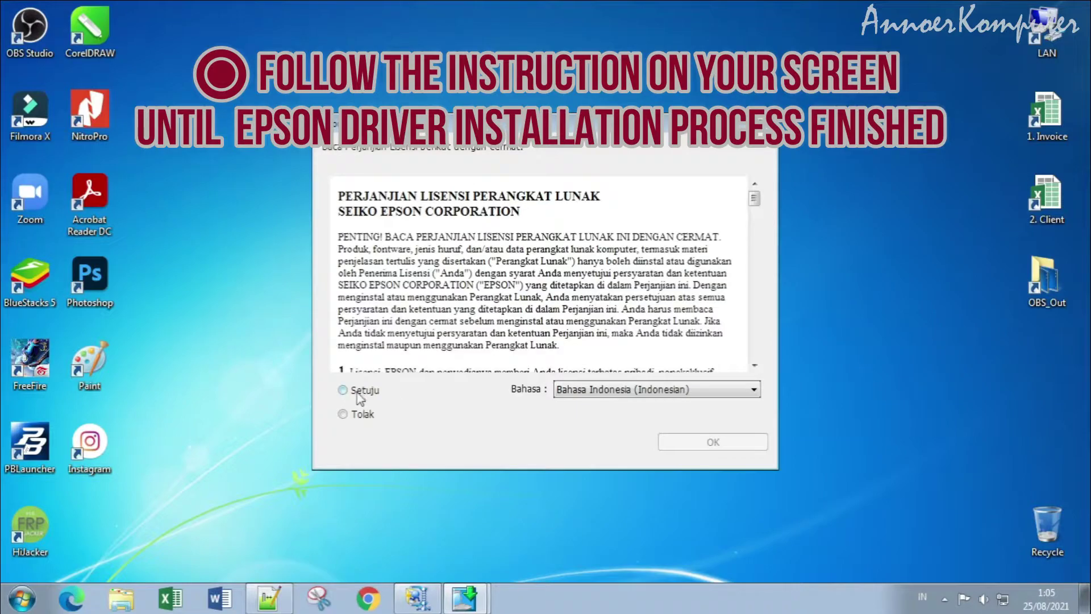
pyautogui.click(739, 442)
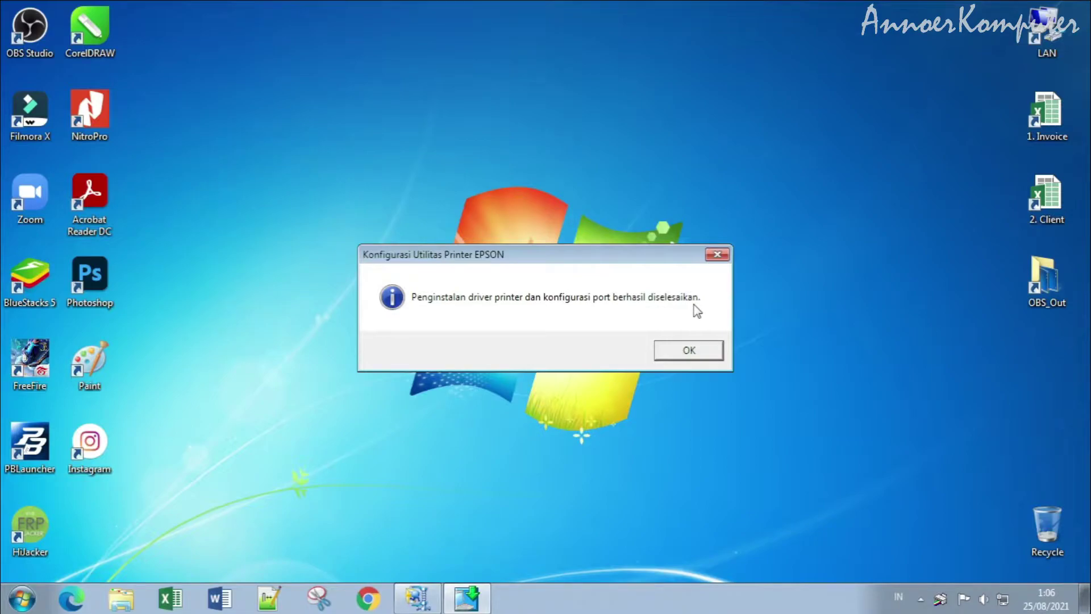
# - Close the driver installation completion notice and refresh the desktop
pyautogui.click(688, 352)
pyautogui.rightClick(518, 306)
pyautogui.click(551, 349)
pyautogui.rightClick(316, 261)
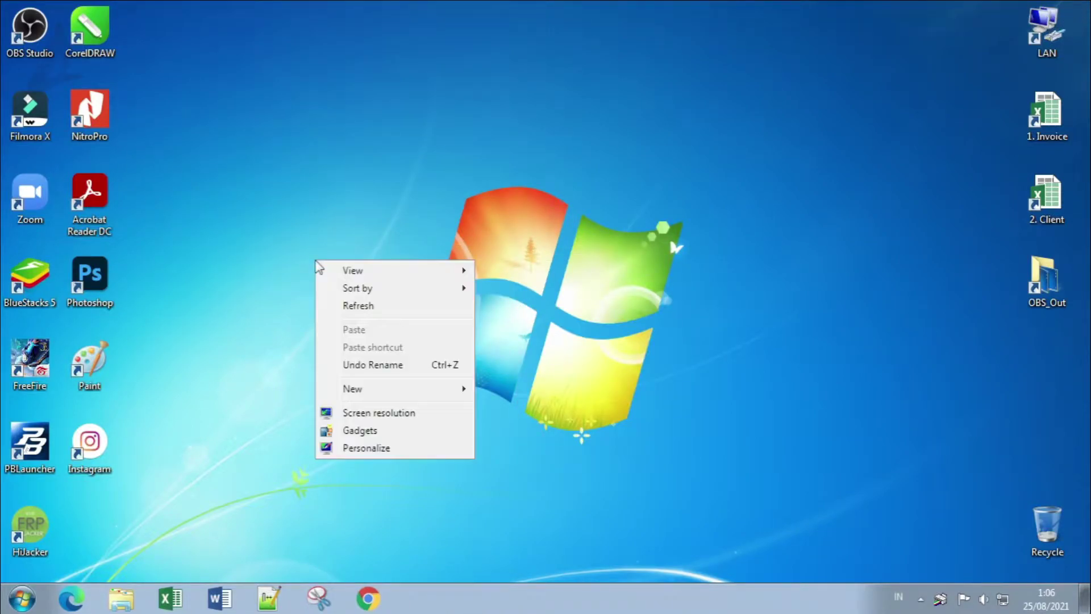
pyautogui.click(349, 305)
# - Open EPSON Status Monitor 3 for the L360 Series and decline Epson's notification service
pyautogui.click(917, 598)
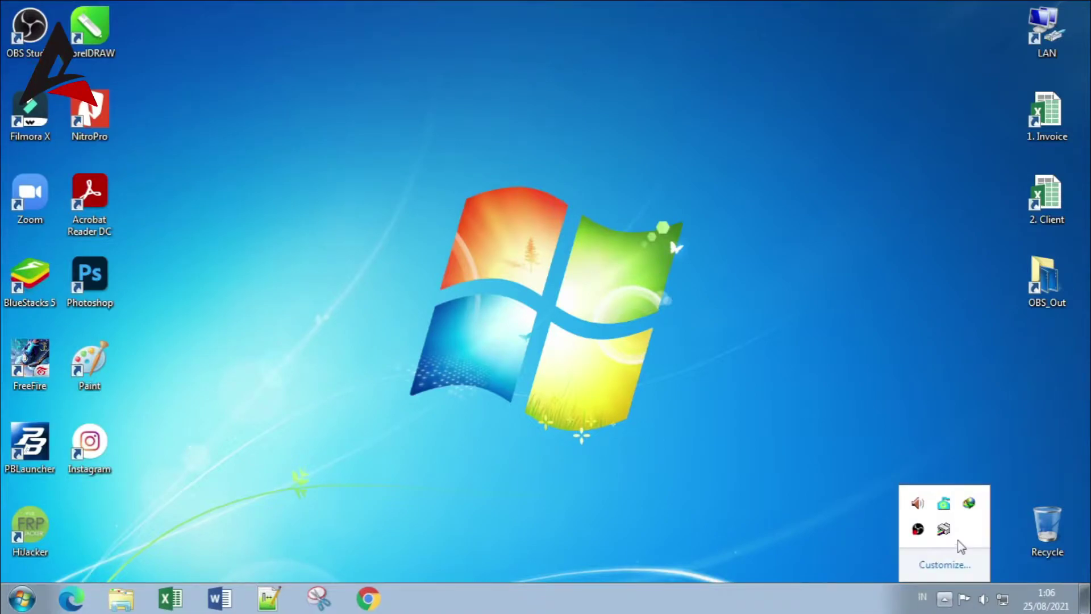
pyautogui.doubleClick(942, 530)
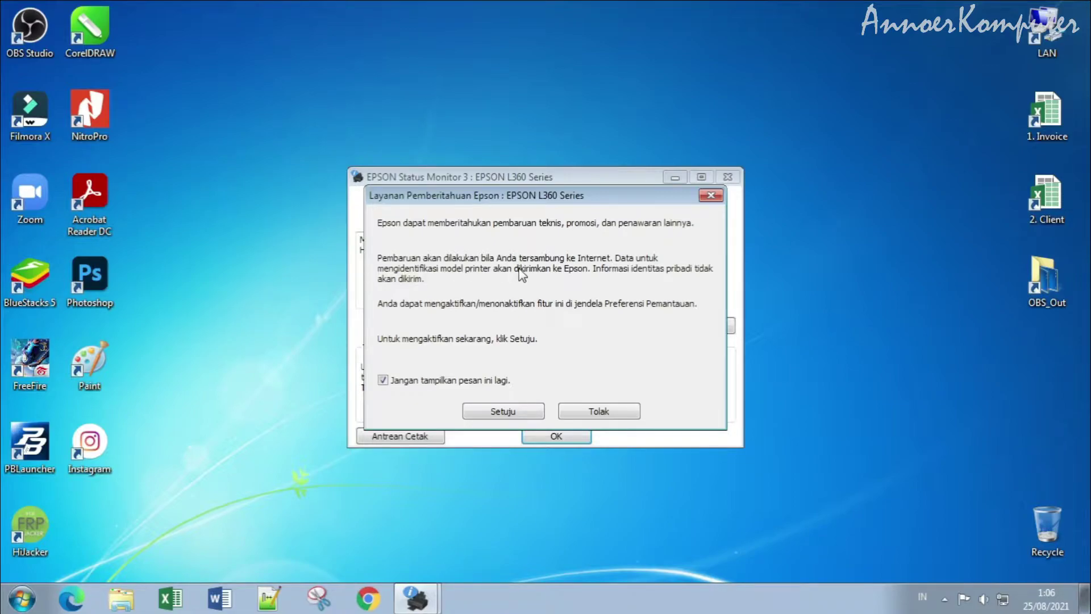
pyautogui.click(590, 412)
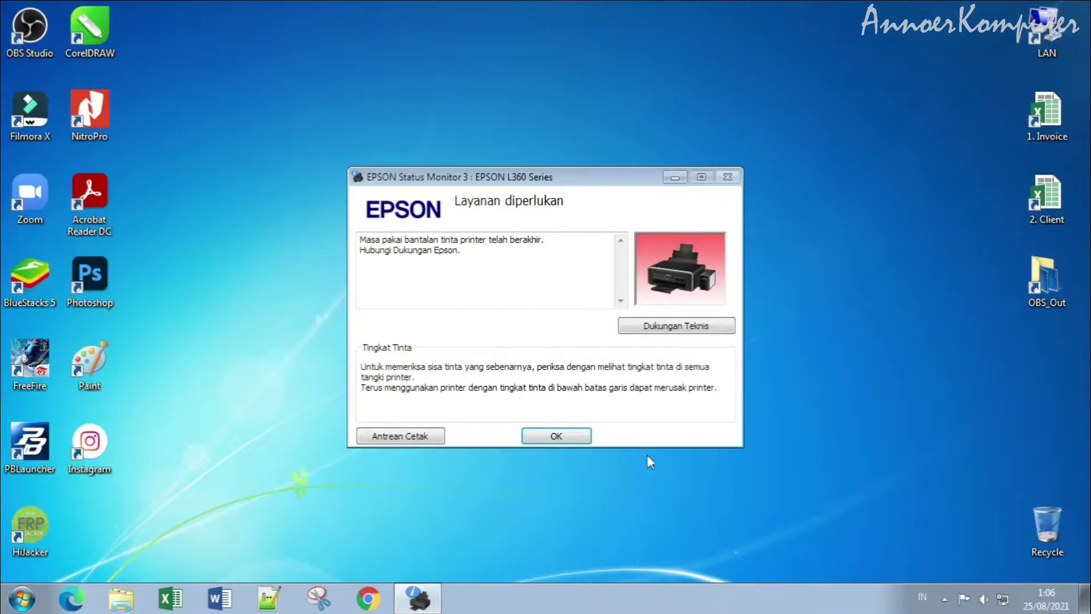
# - Review the printer status in EPSON Status Monitor 3, close it, and refresh the desktop
pyautogui.rightClick(765, 327)
pyautogui.click(807, 373)
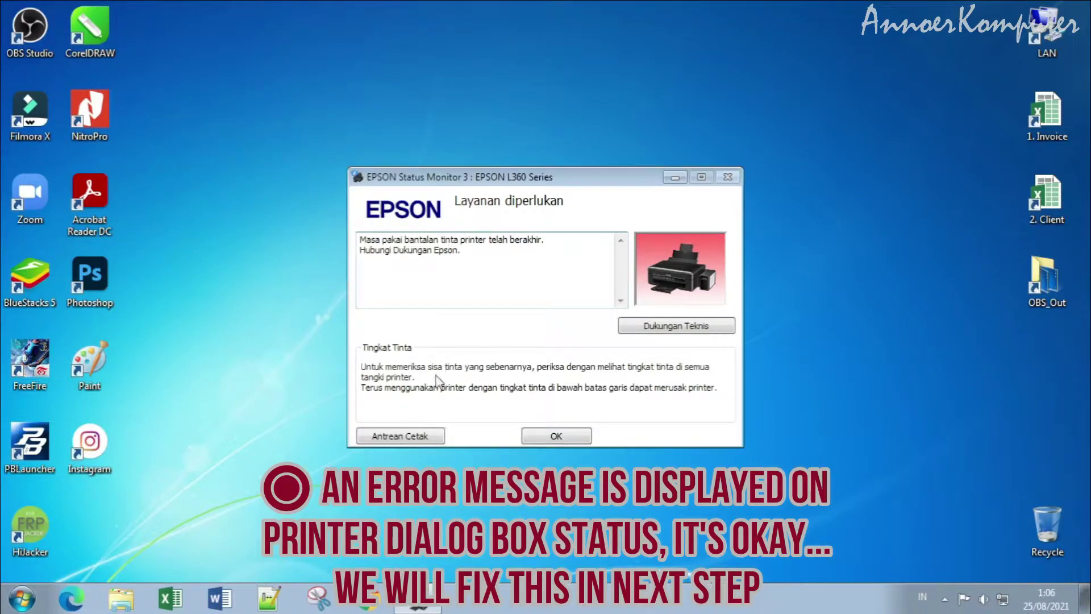
pyautogui.click(542, 436)
pyautogui.rightClick(566, 312)
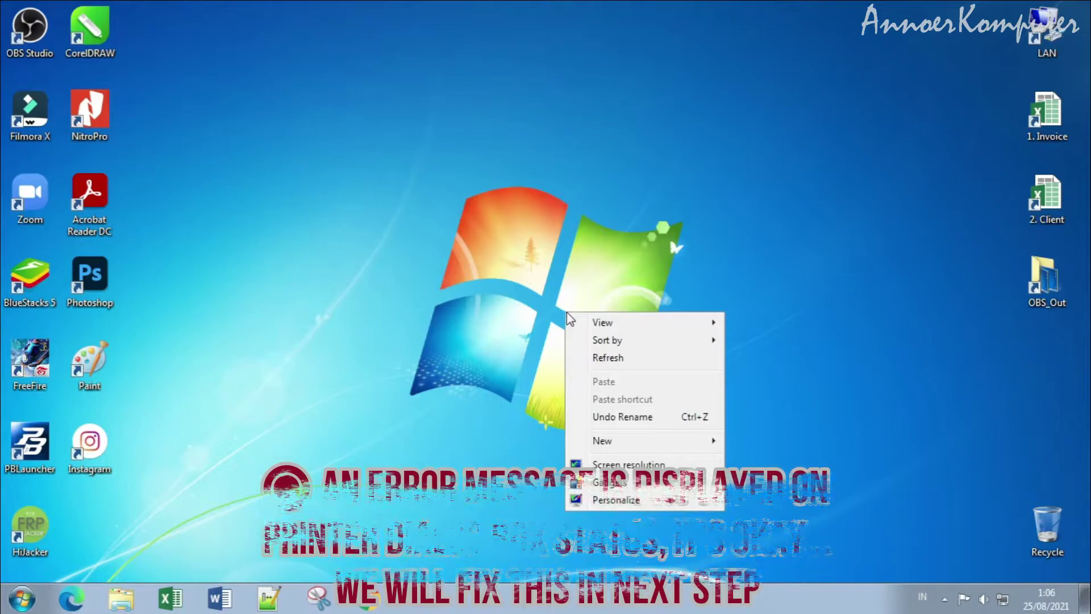
pyautogui.click(609, 358)
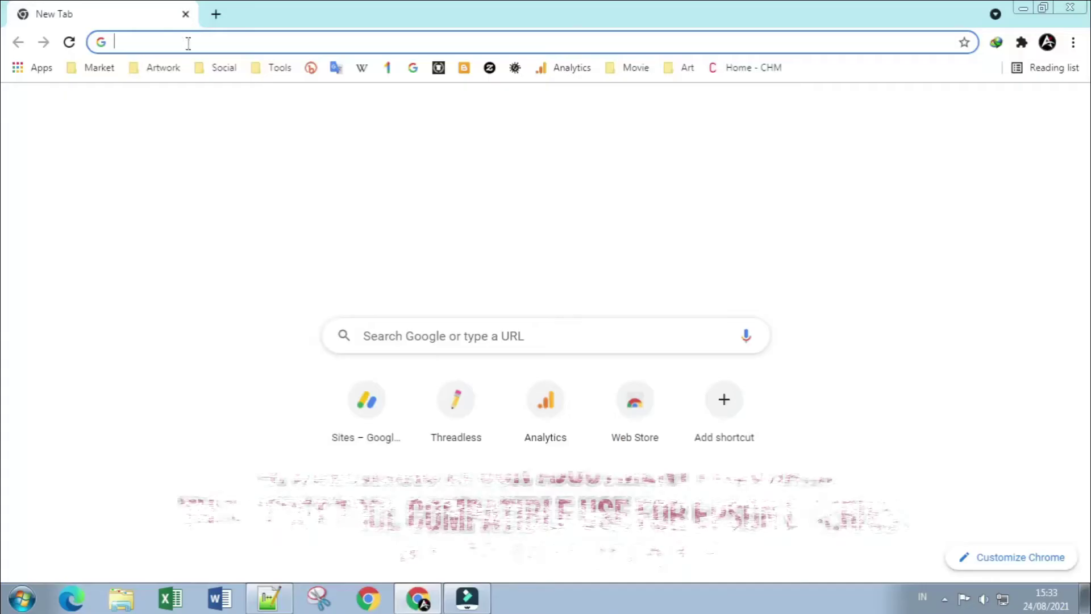
pyautogui.write('https://semawur.com/kBAUCo4wHf')
pyautogui.press('Return')
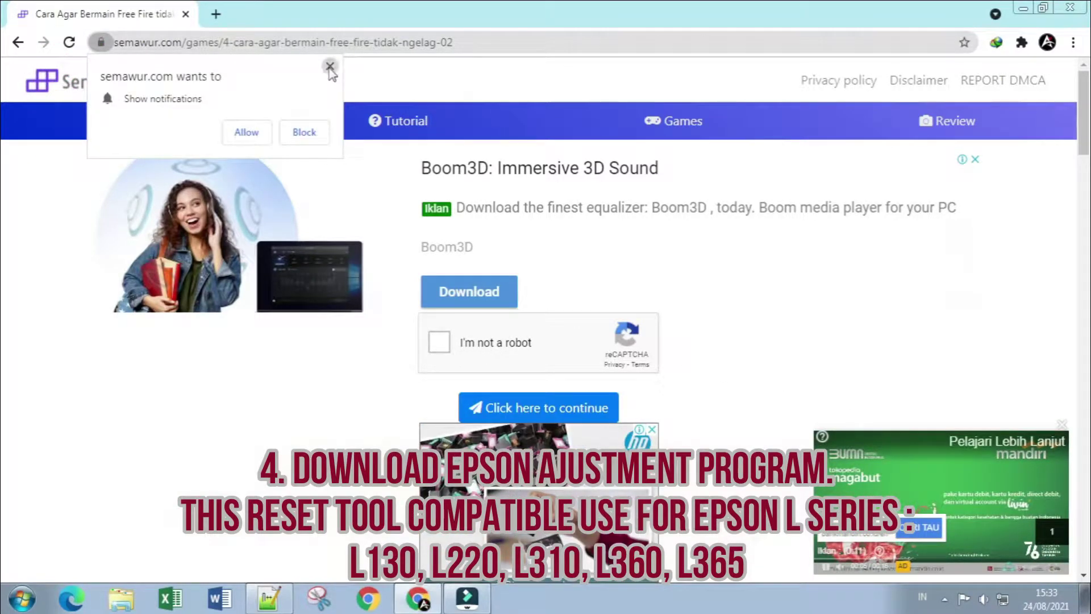
pyautogui.click(439, 341)
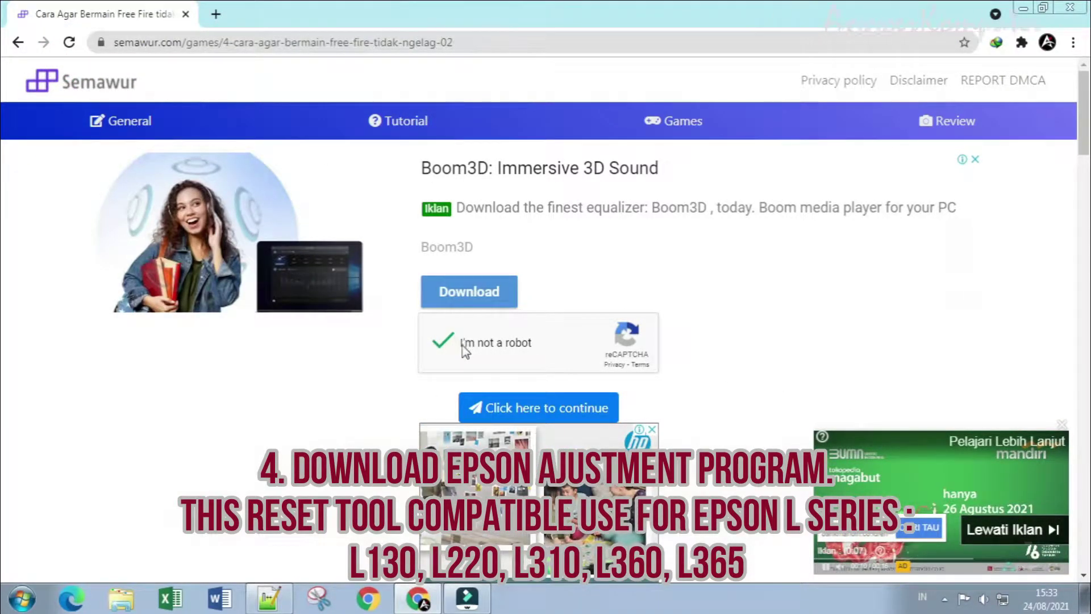
pyautogui.click(539, 404)
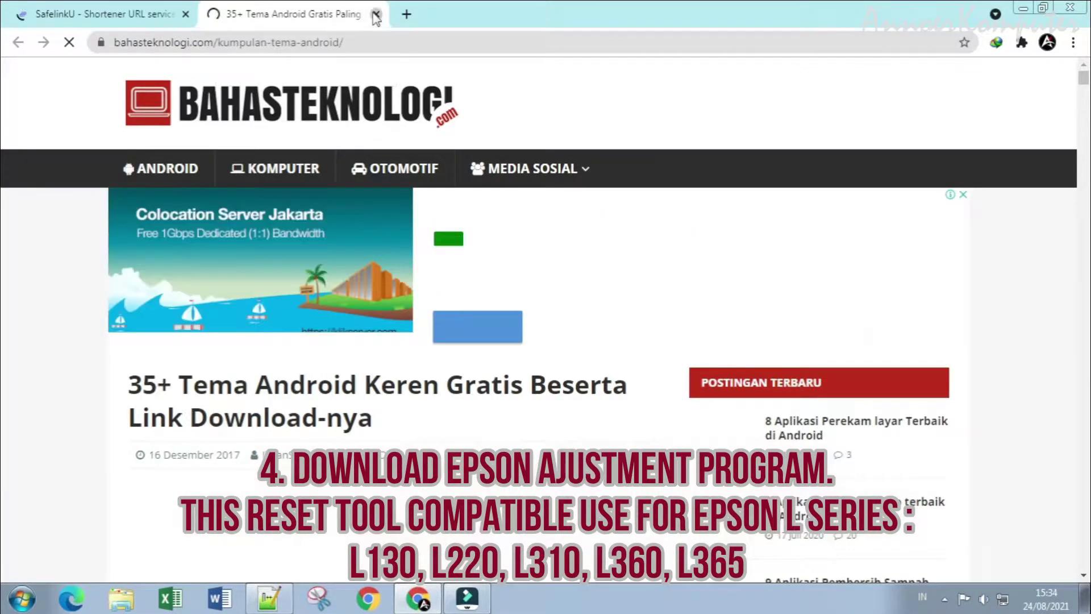
# - Dismiss the advertising tab and pop-up, and follow the shortened link to the EPSL360 Resetter.zip download page
pyautogui.click(376, 14)
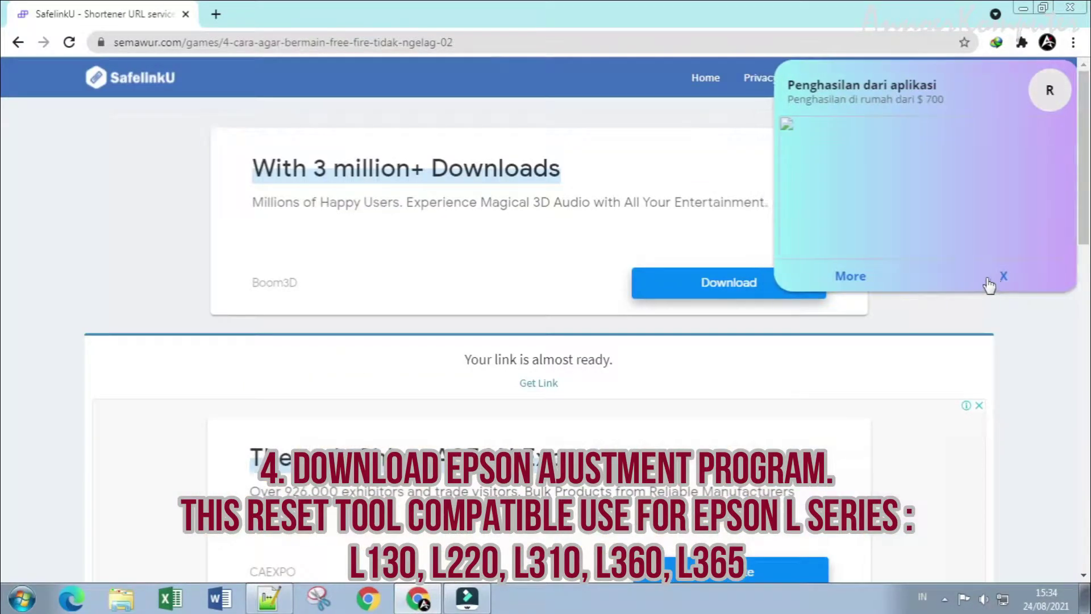
pyautogui.click(988, 279)
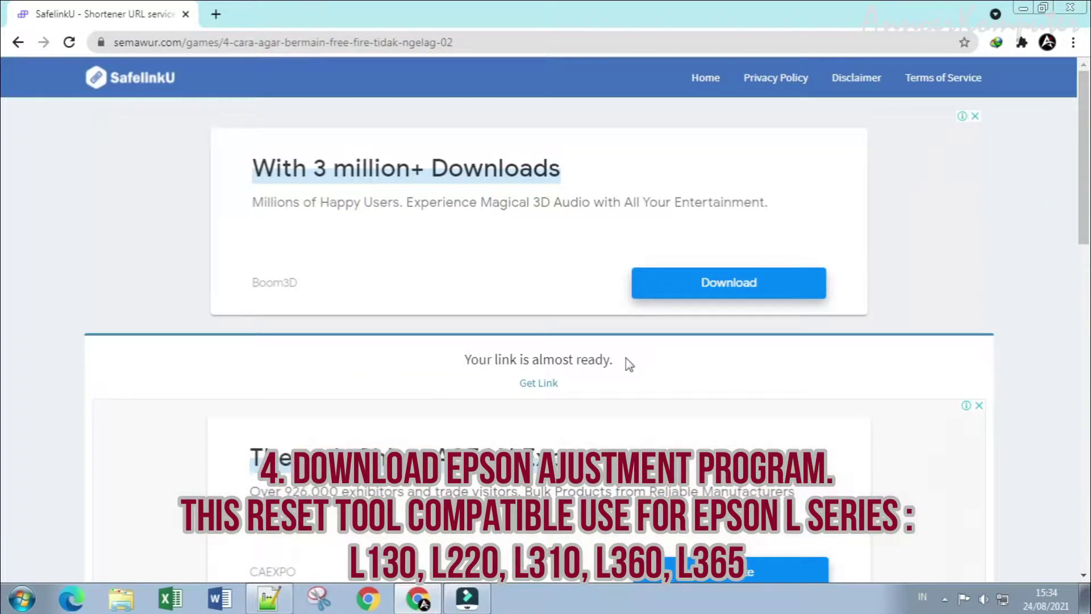
pyautogui.click(541, 384)
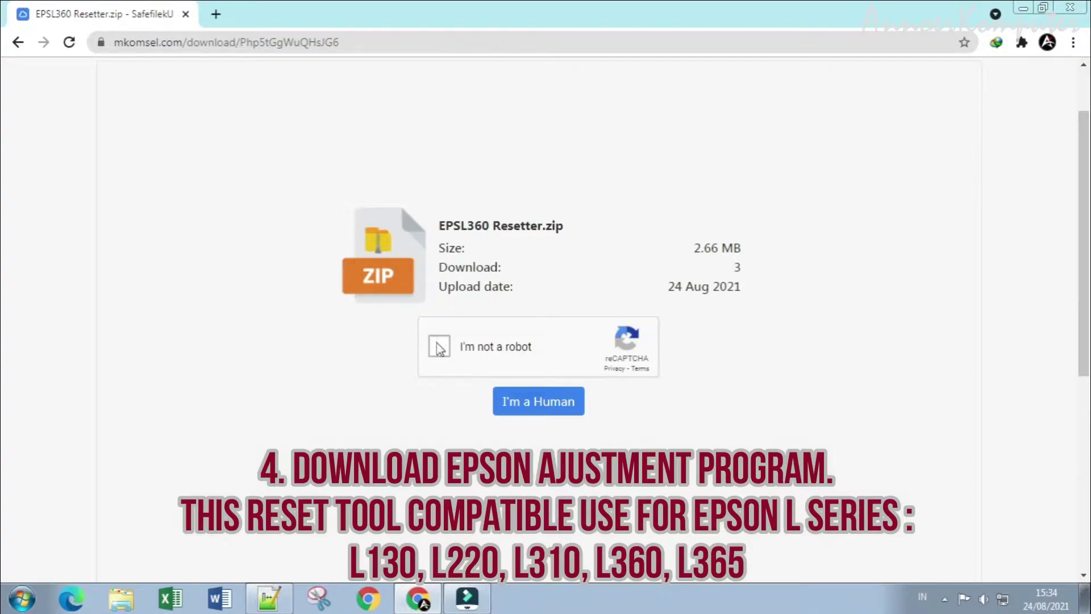
# - Complete the robot check for EPSL360 Resetter.zip and close the advertising tab that opens
pyautogui.click(439, 346)
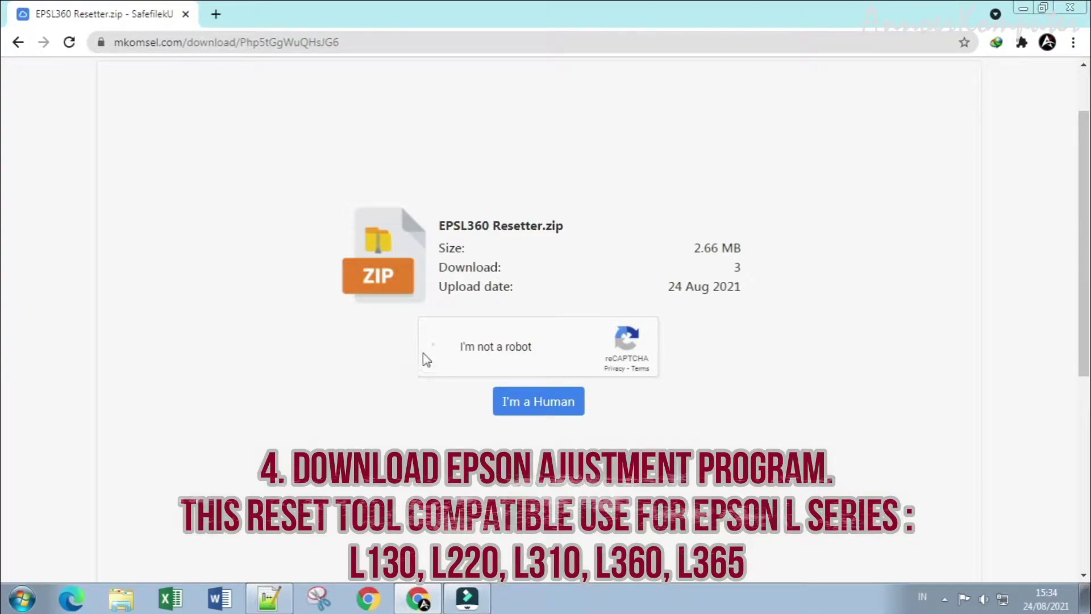
pyautogui.click(540, 403)
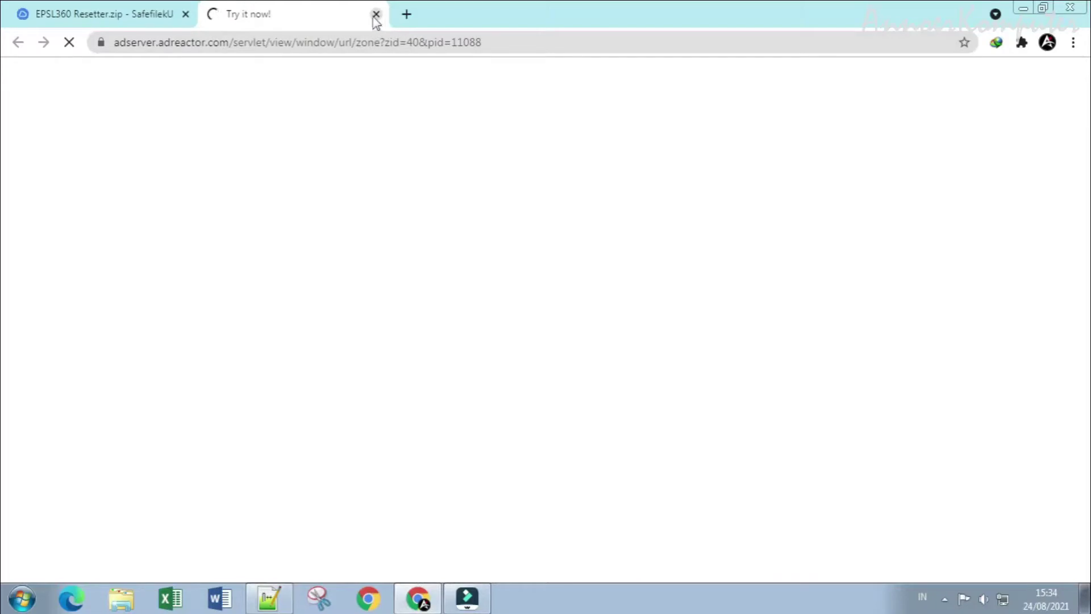
pyautogui.click(375, 15)
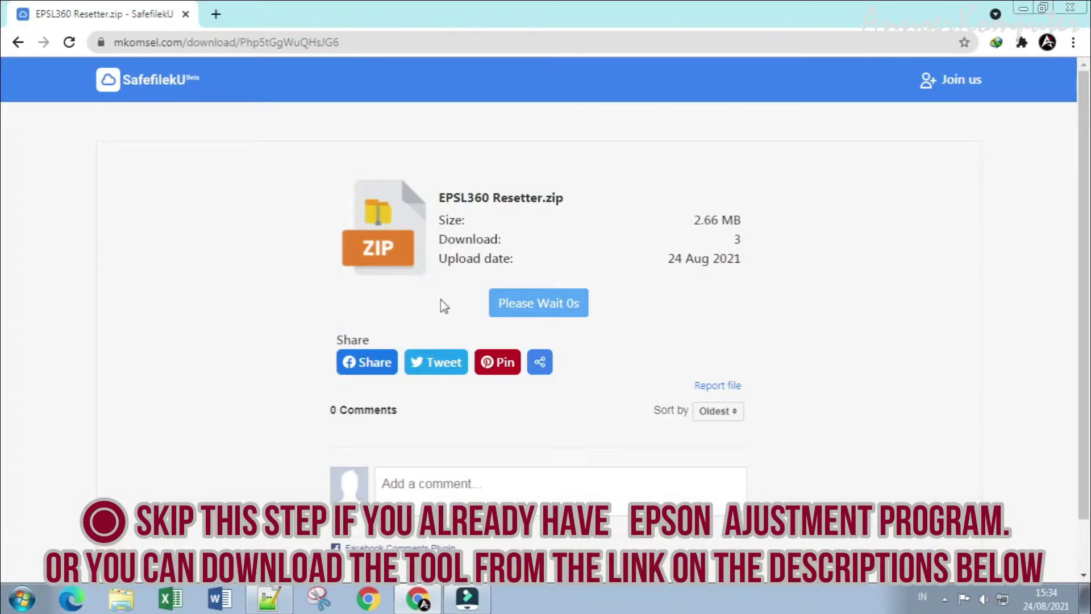
# - Download EPSL360 Resetter (SafefilekU.com).zip into Downloads\Compressed and close the browser
pyautogui.click(561, 311)
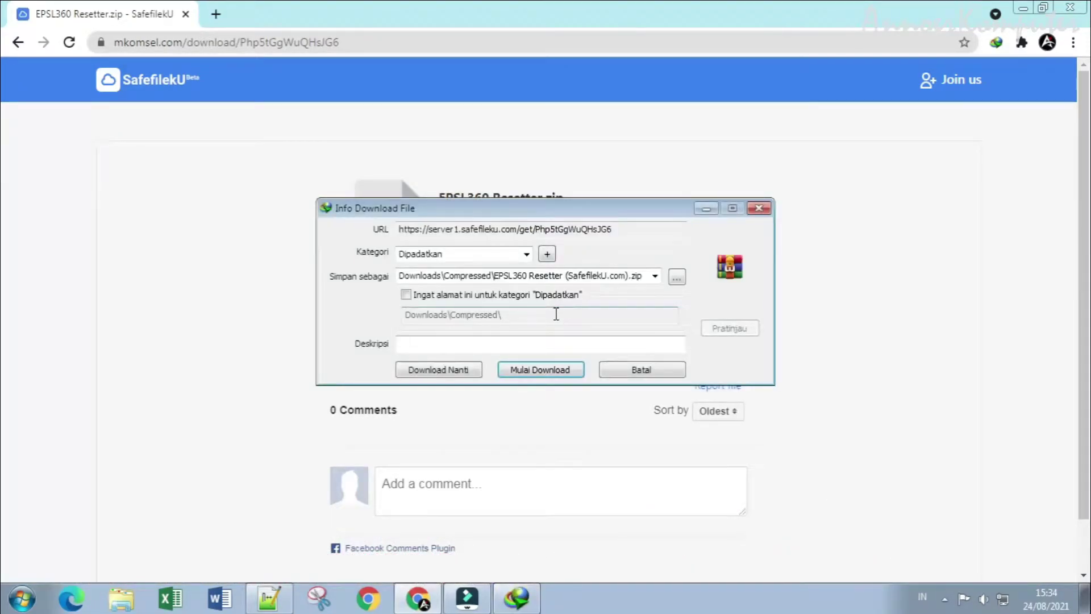
pyautogui.click(566, 371)
pyautogui.click(1070, 7)
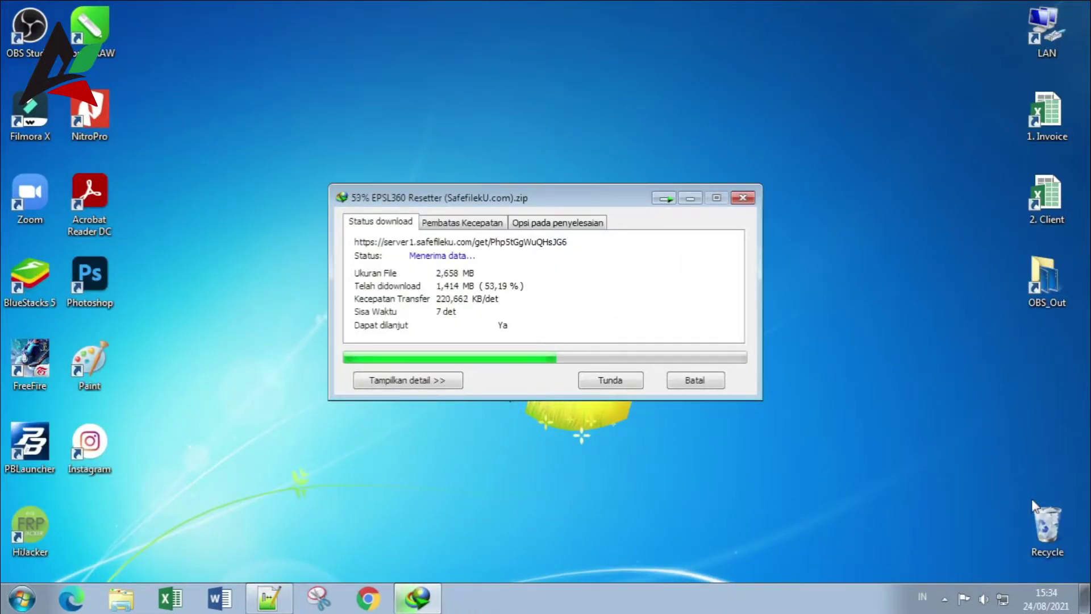
pyautogui.rightClick(1046, 518)
pyautogui.click(517, 418)
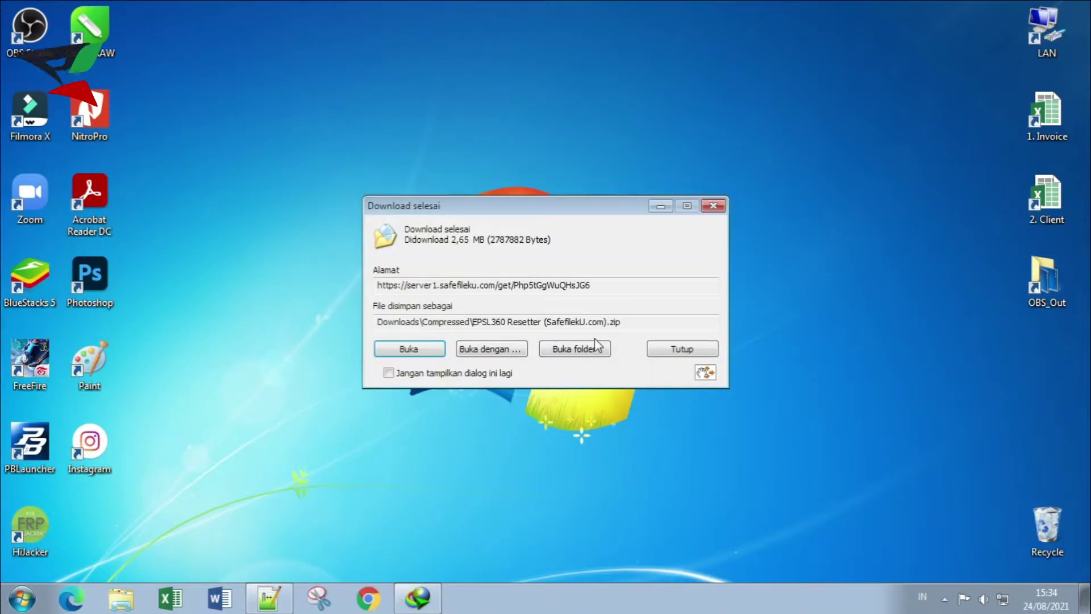
# - Extract the downloaded EPSL360 Resetter archive in the Compressed folder and open the resulting L360 Resetter folder
pyautogui.click(583, 348)
pyautogui.rightClick(282, 83)
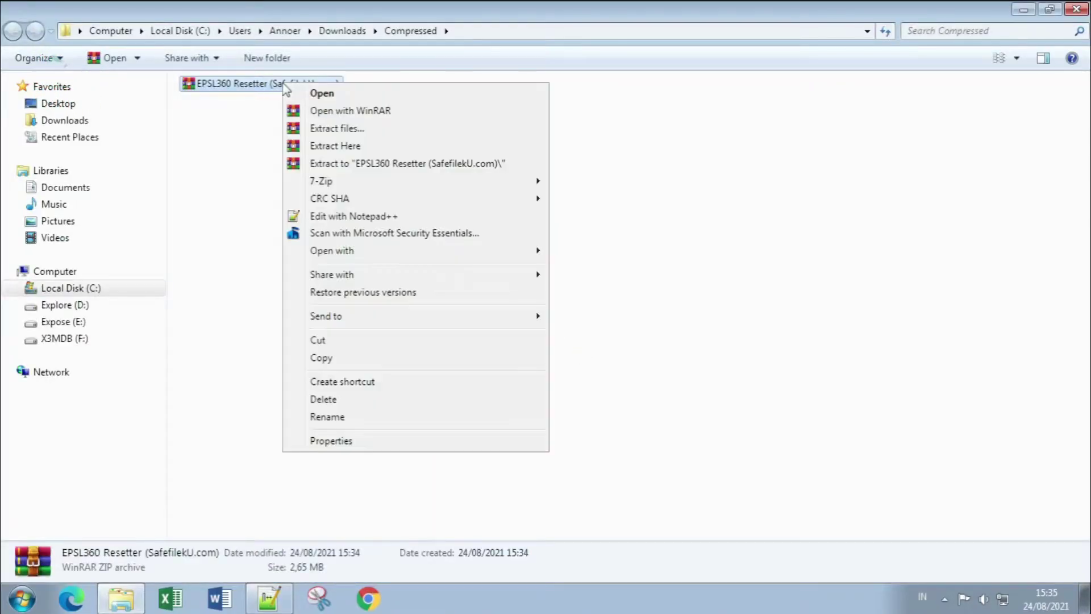
pyautogui.click(355, 147)
pyautogui.doubleClick(227, 84)
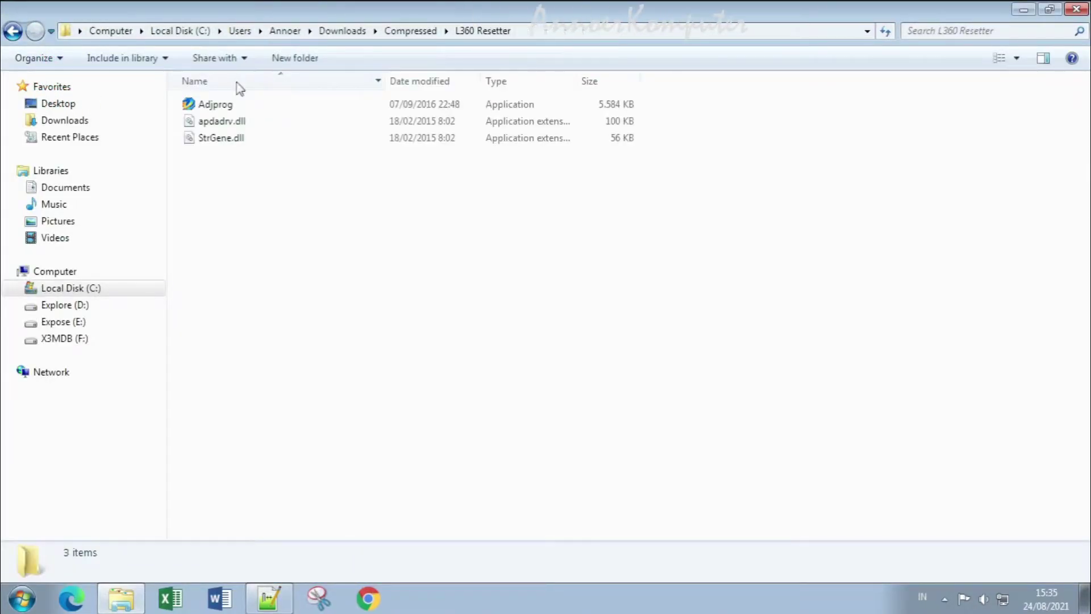
pyautogui.click(586, 121)
pyautogui.click(587, 138)
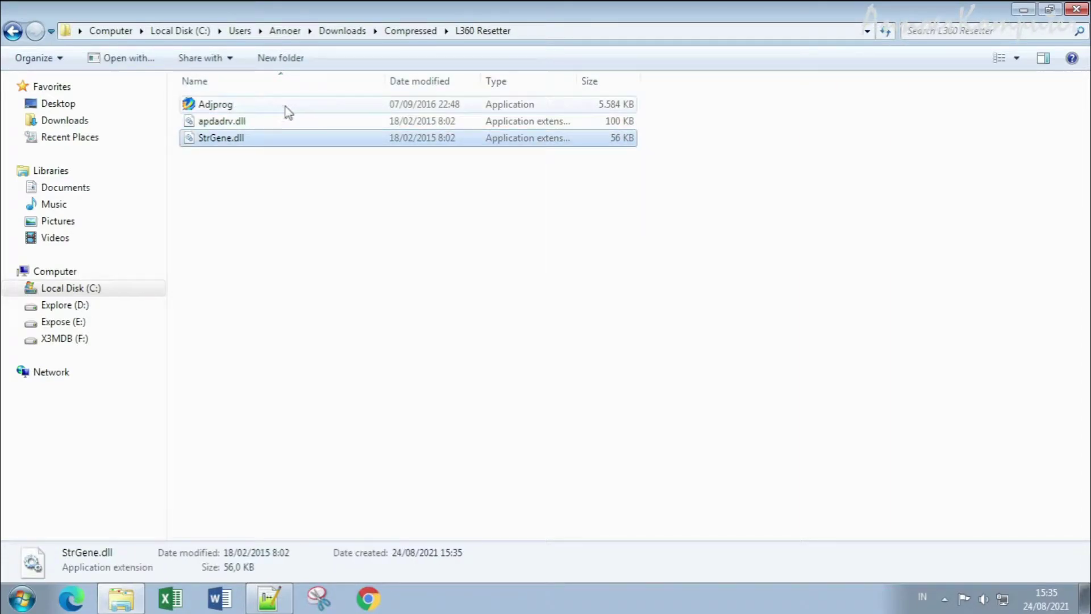
# - Create a desktop shortcut to Adjprog and run the program from it as administrator
pyautogui.click(255, 107)
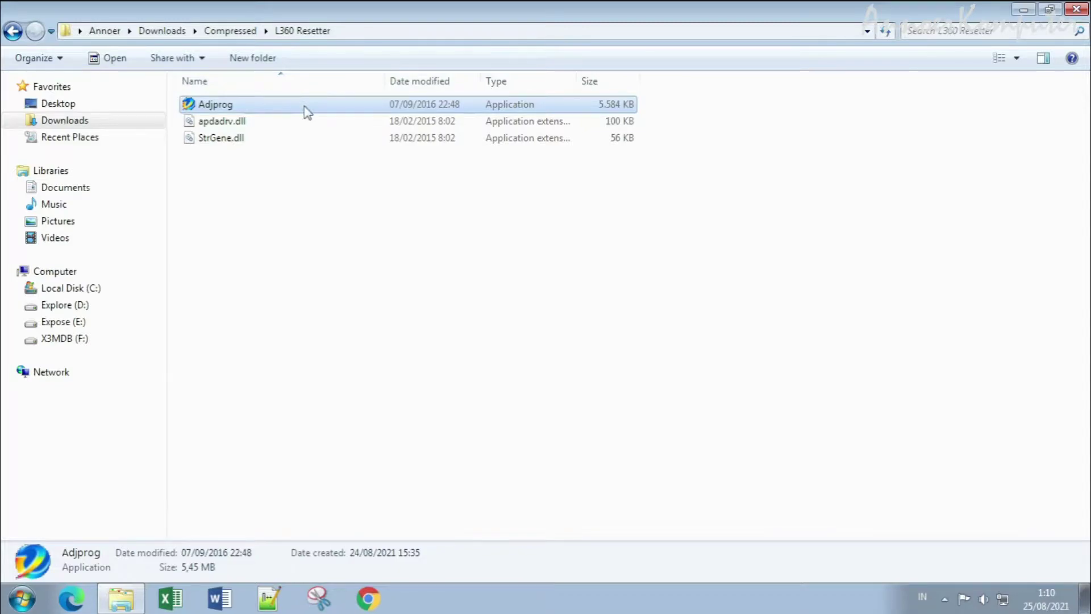
pyautogui.rightClick(307, 110)
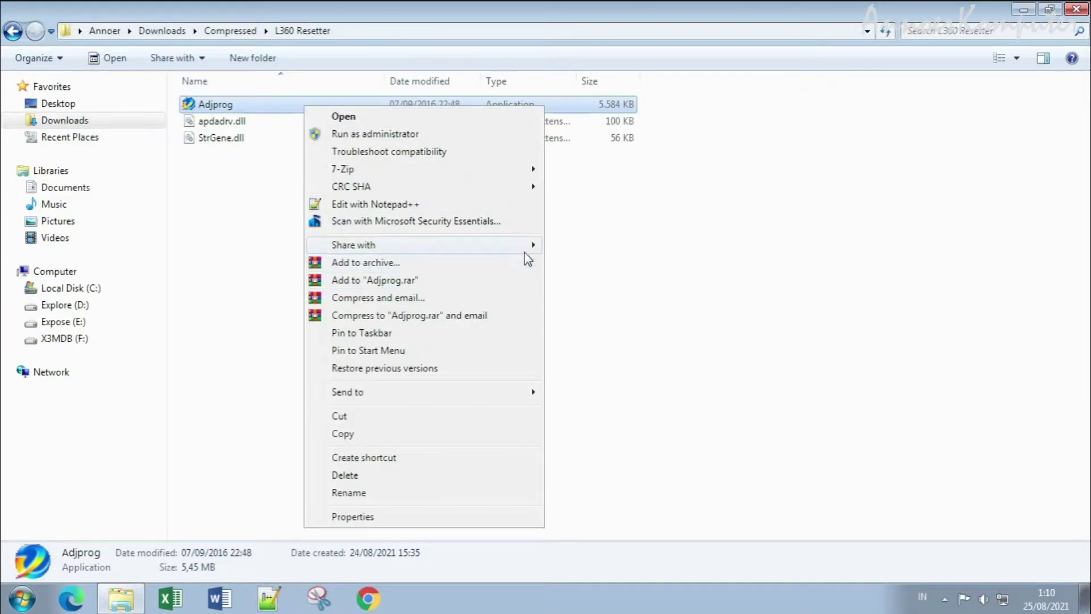
pyautogui.moveTo(504, 391)
pyautogui.click(572, 409)
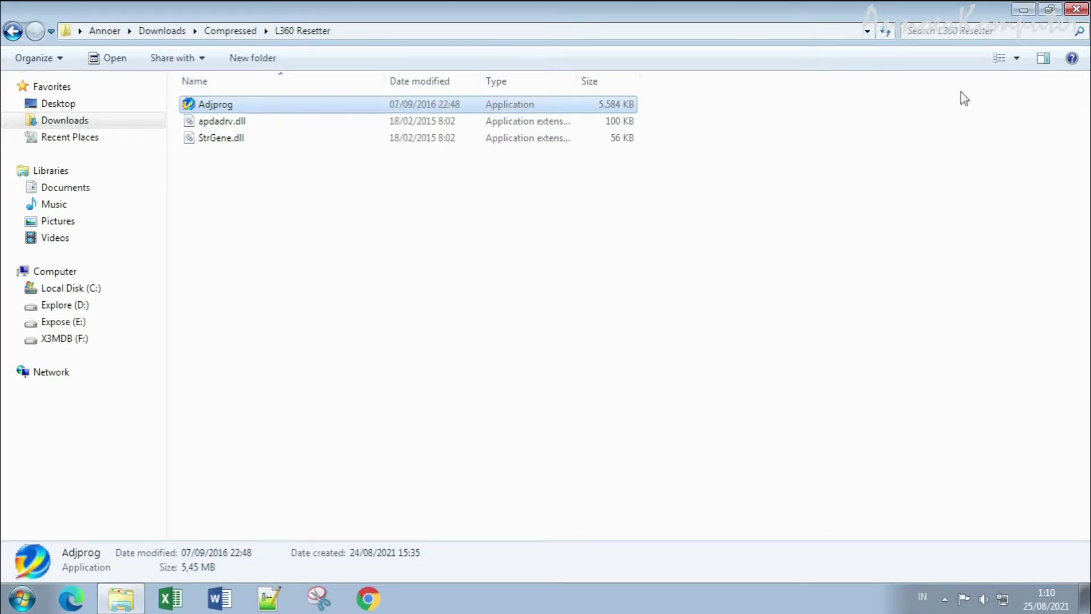
pyautogui.click(1023, 9)
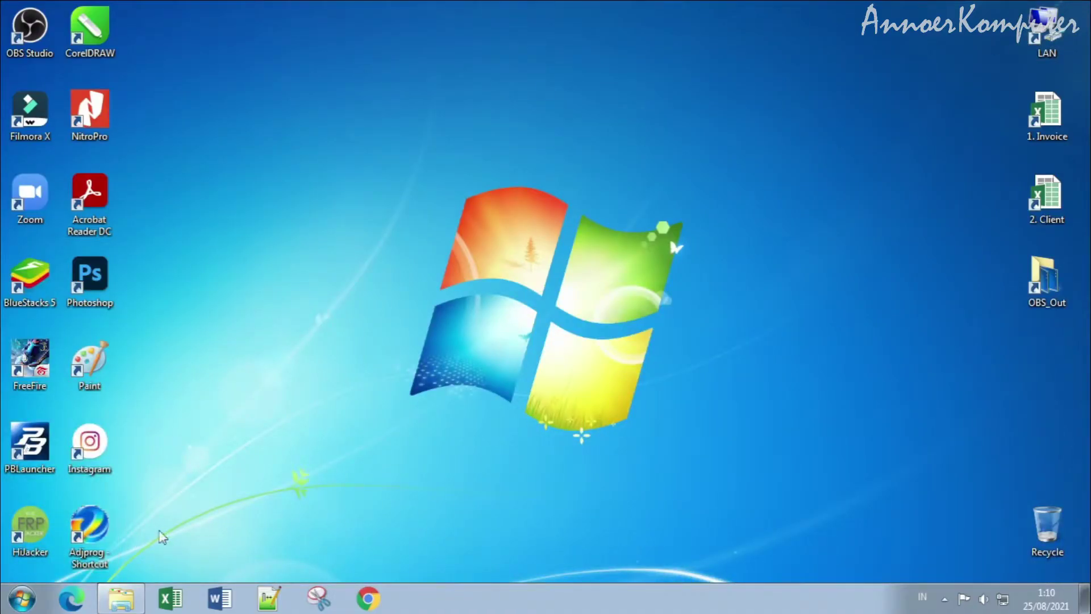
pyautogui.rightClick(100, 533)
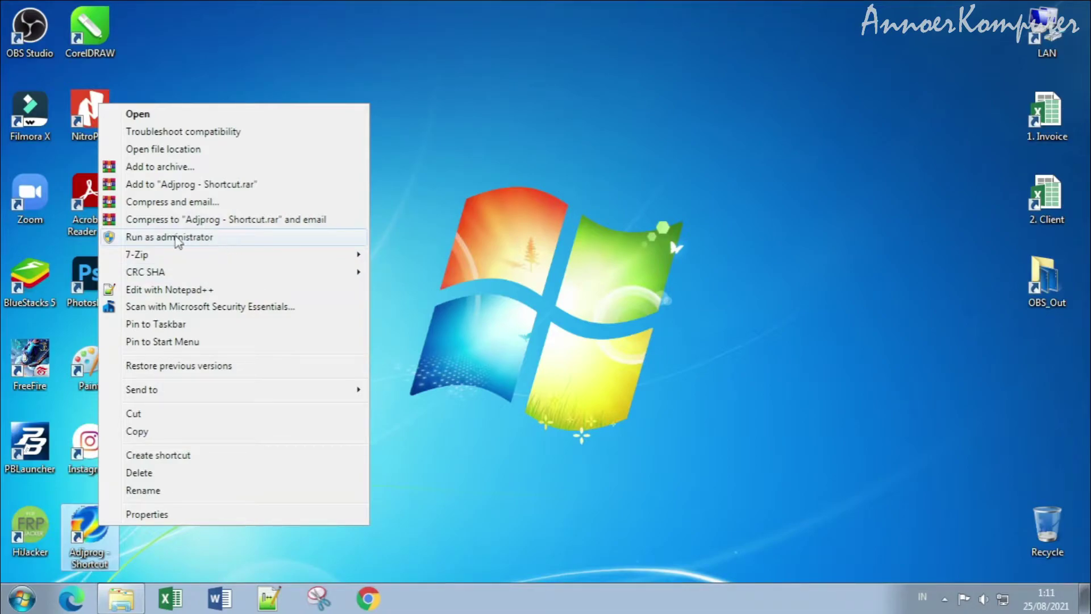
pyautogui.click(203, 239)
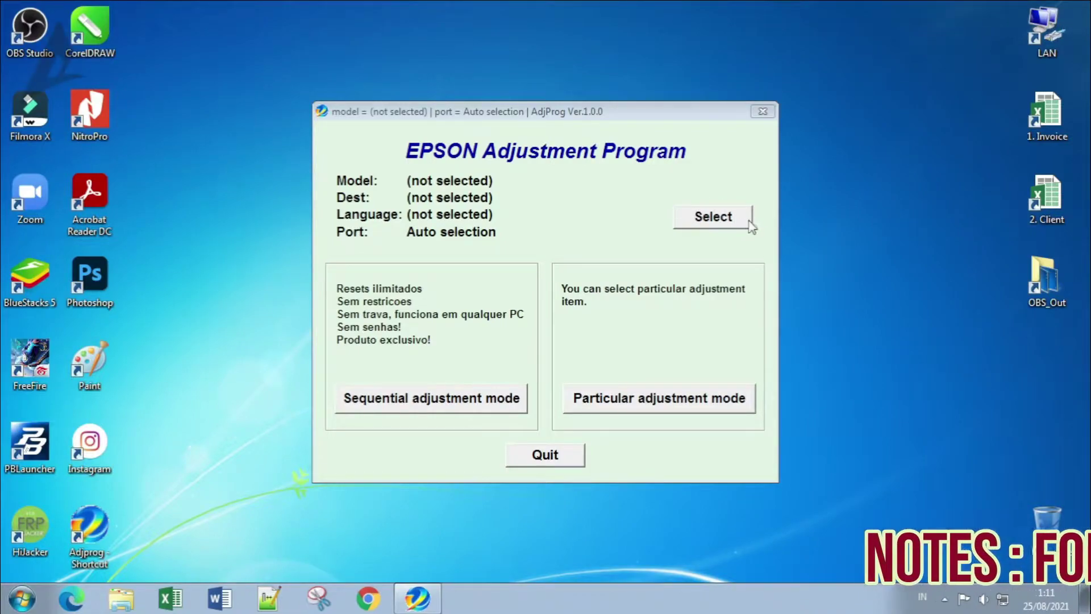
# - Set the adjustment program's model name to L360 and its port to USB002 (L360 Series)
pyautogui.click(713, 222)
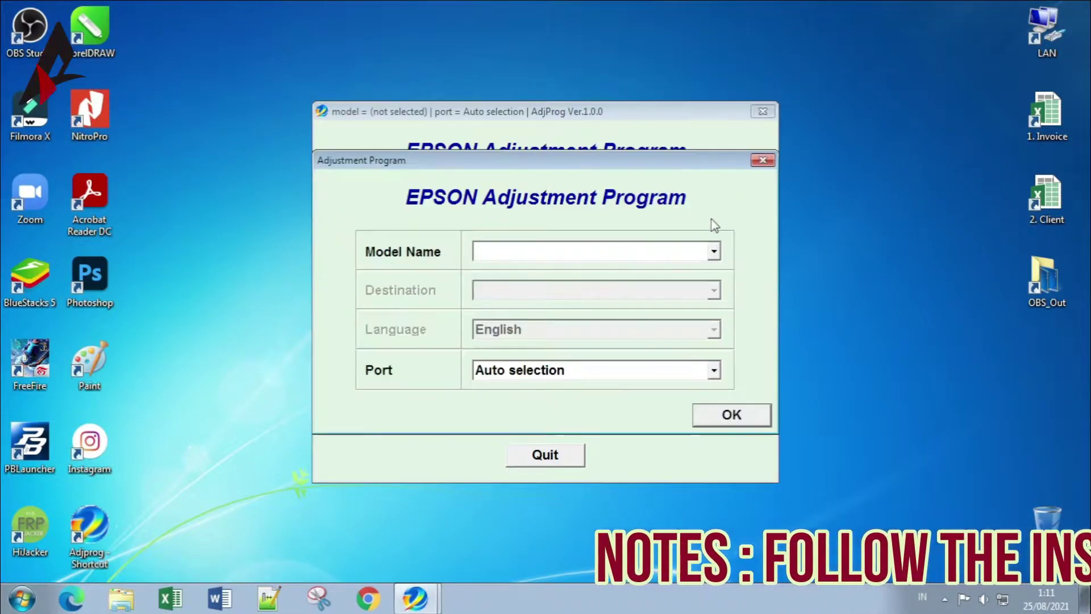
pyautogui.click(712, 250)
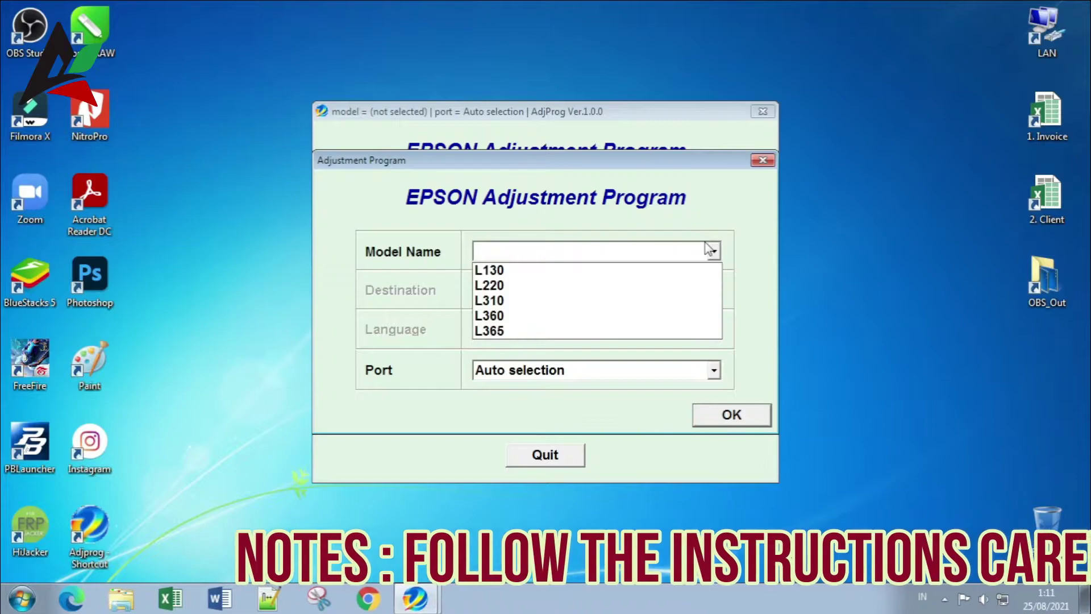
pyautogui.click(511, 316)
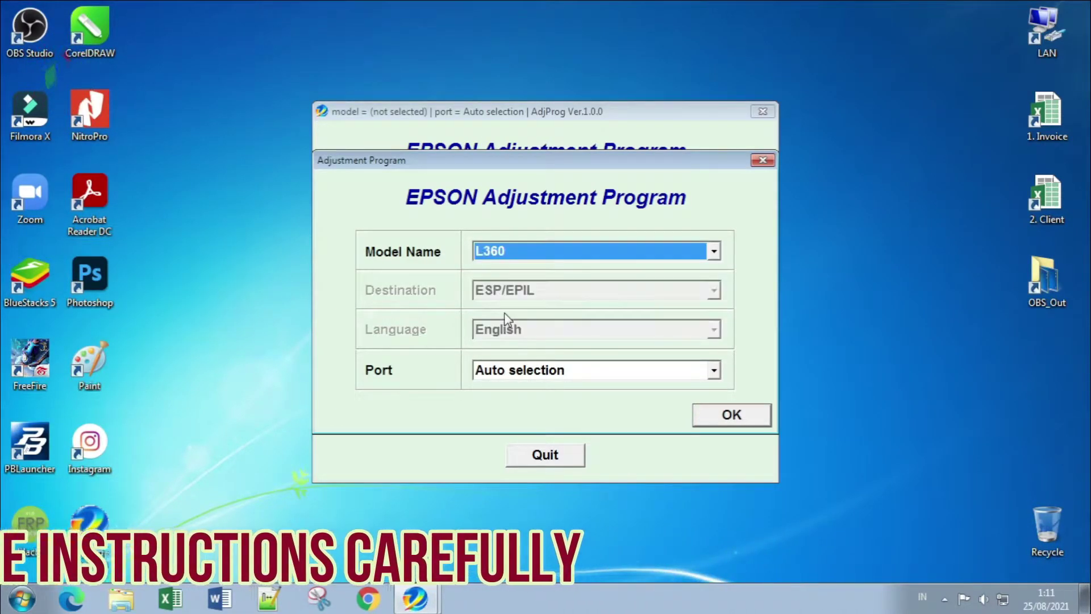
pyautogui.click(713, 370)
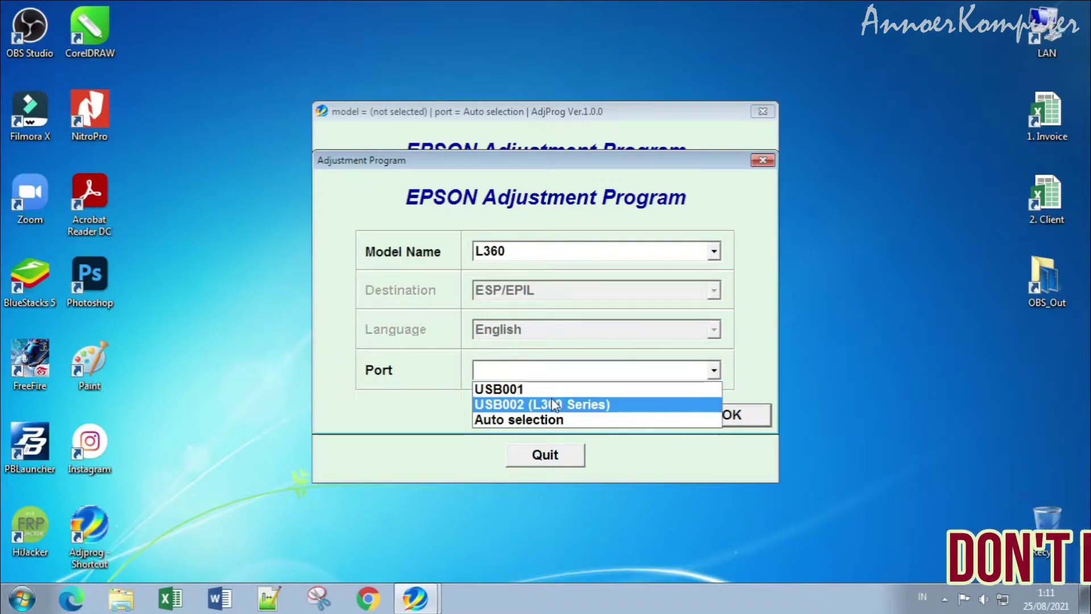
pyautogui.click(578, 405)
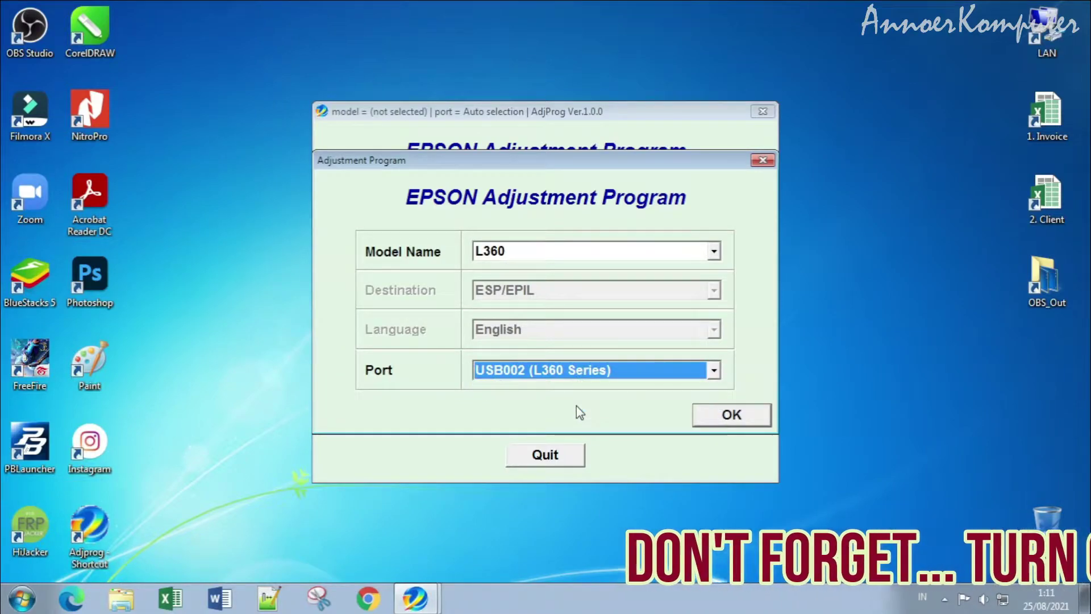
pyautogui.click(718, 422)
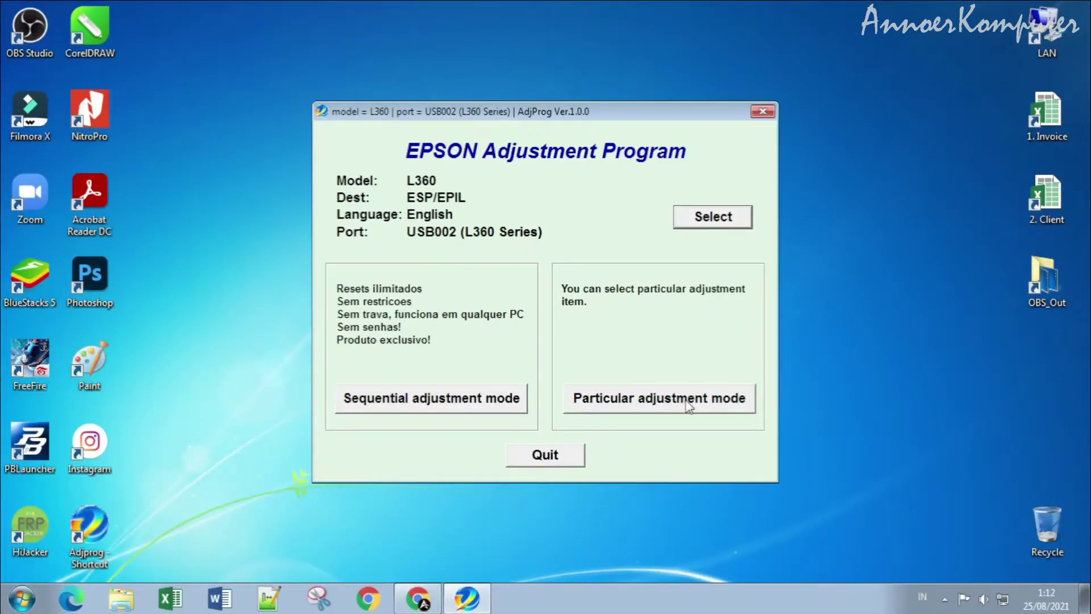
# - Open the Waste ink pad counter maintenance item in Particular adjustment mode
pyautogui.click(686, 405)
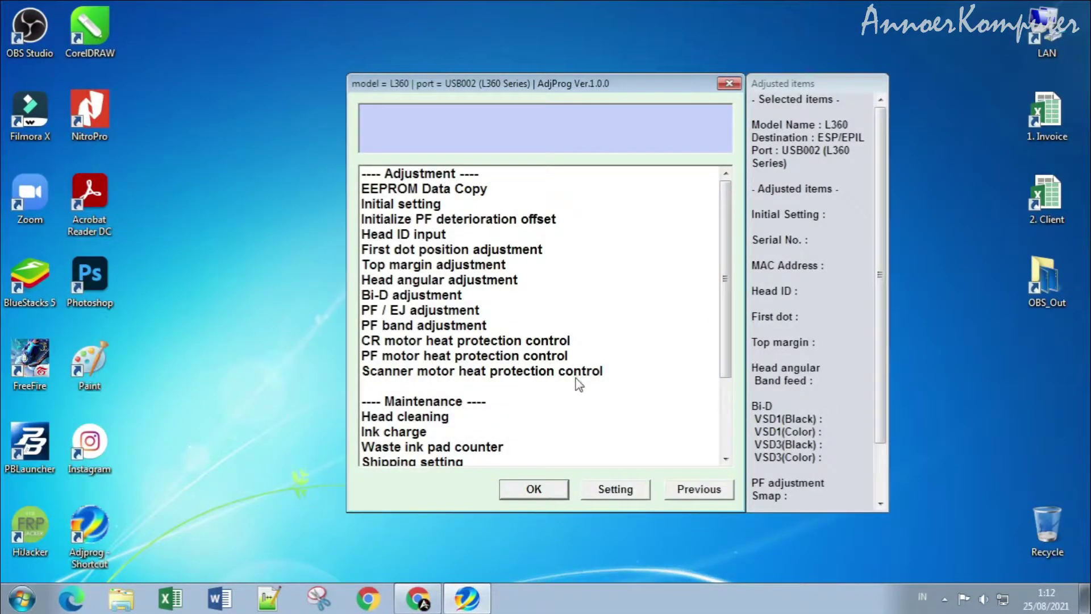
pyautogui.click(458, 194)
pyautogui.click(446, 210)
pyautogui.click(408, 449)
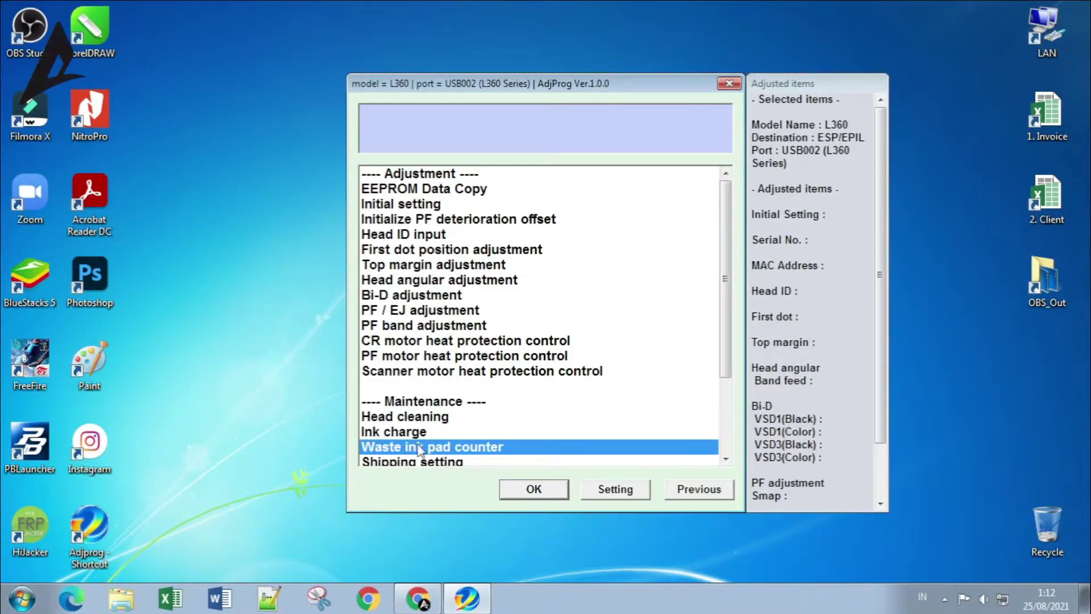
pyautogui.scroll(-3, 531, 411)
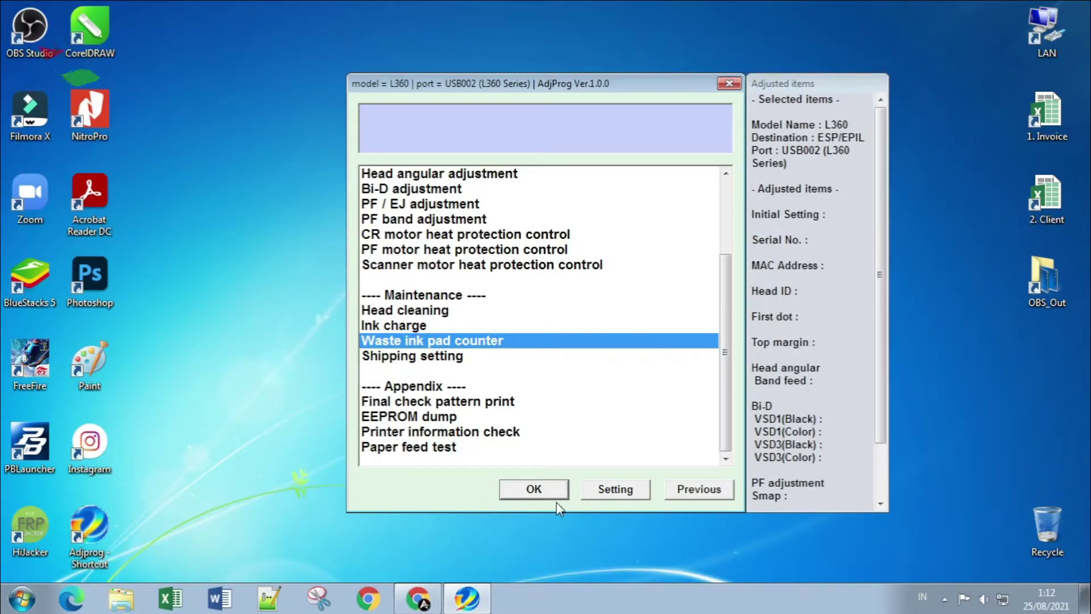
pyautogui.click(543, 490)
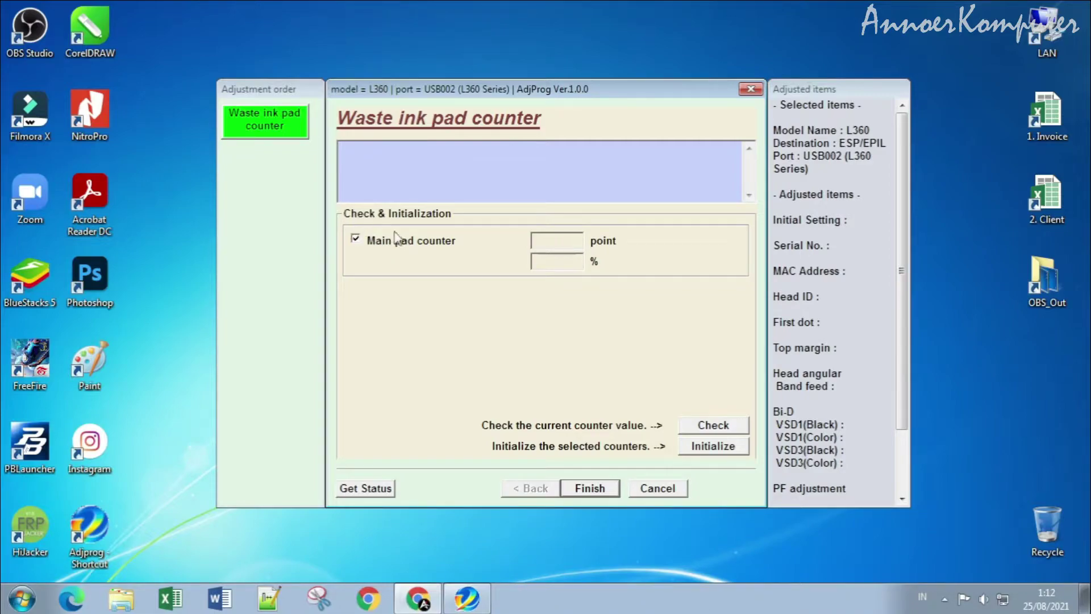
# - Check the current waste ink pad counter value and initialize the Main pad counter
pyautogui.click(714, 426)
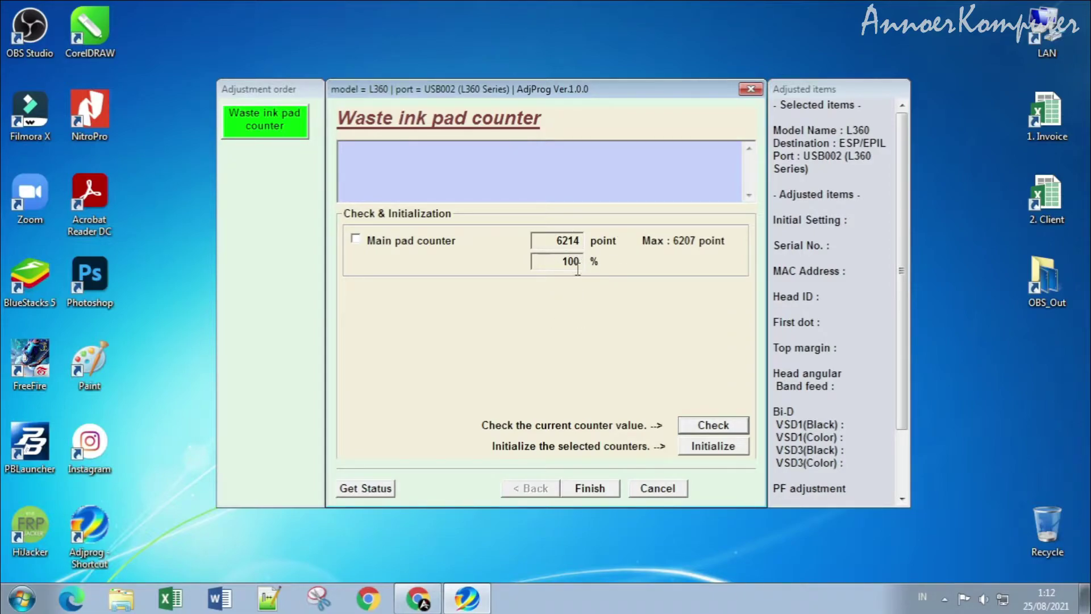
pyautogui.click(368, 242)
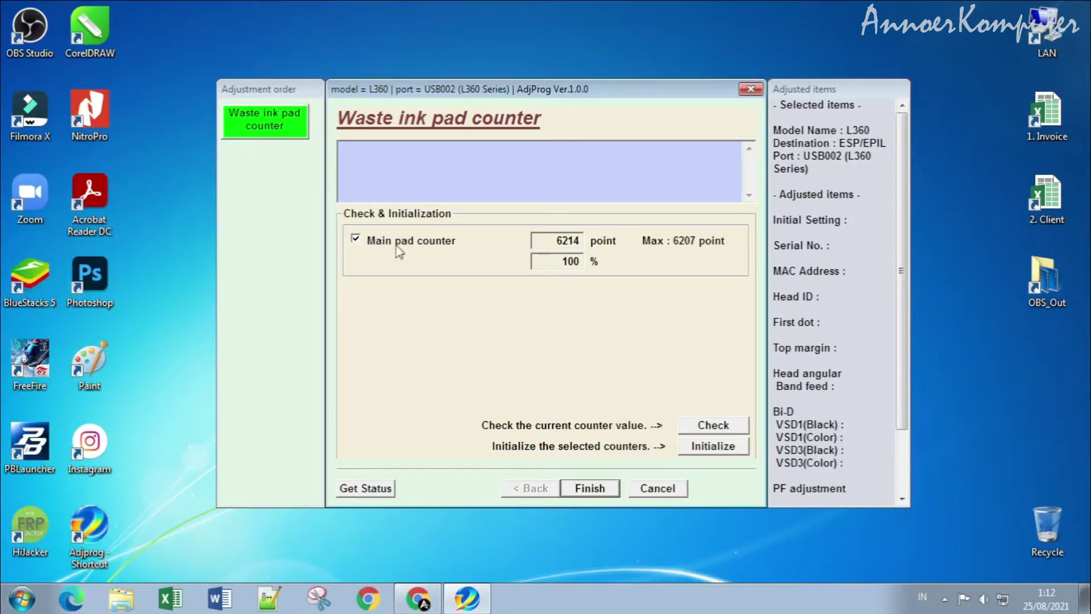
pyautogui.click(707, 448)
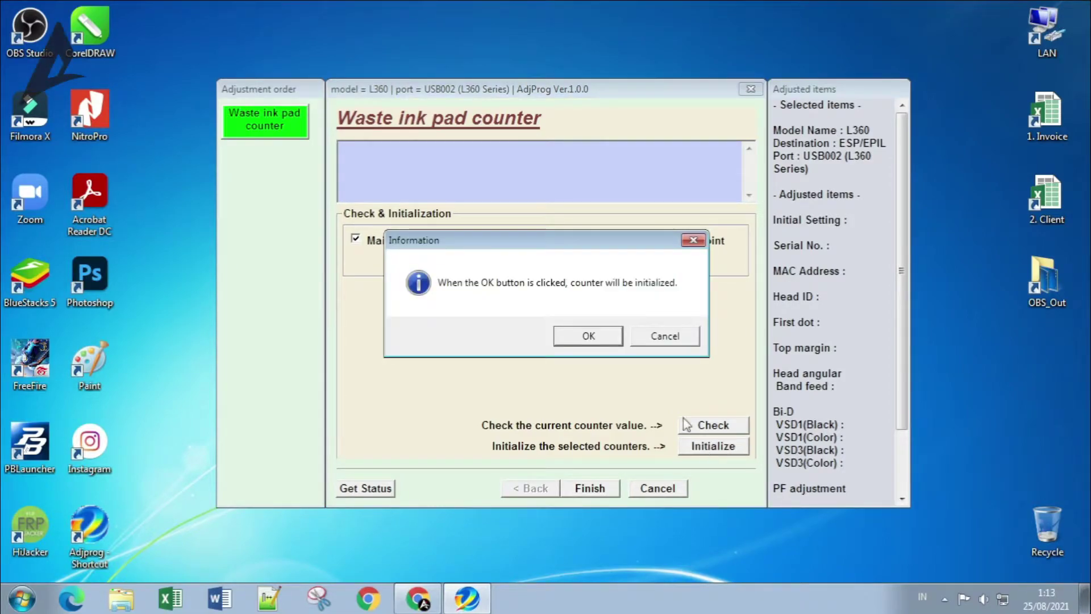
pyautogui.click(583, 336)
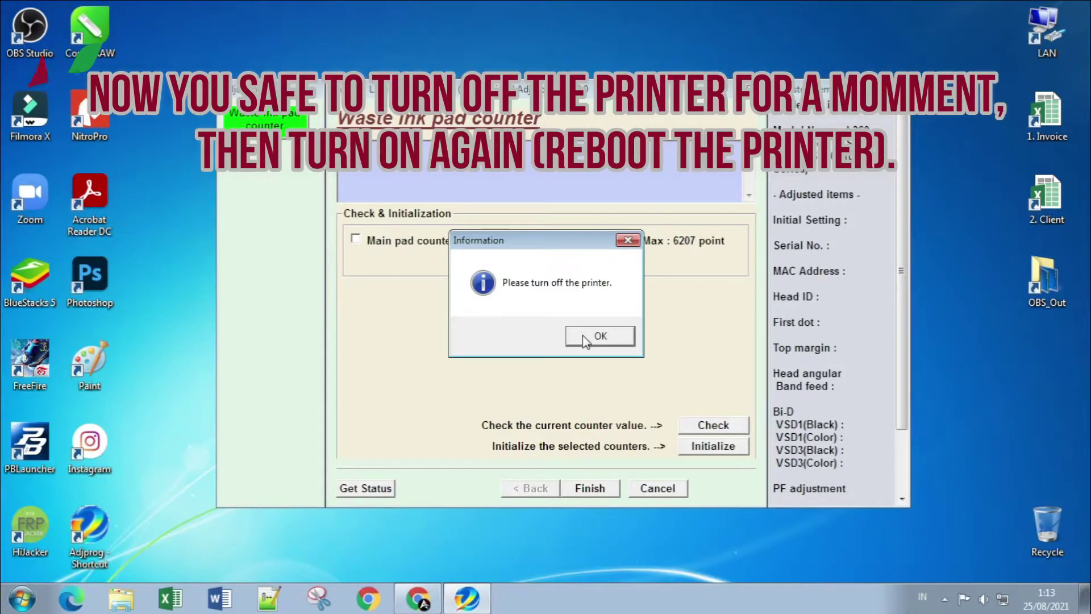